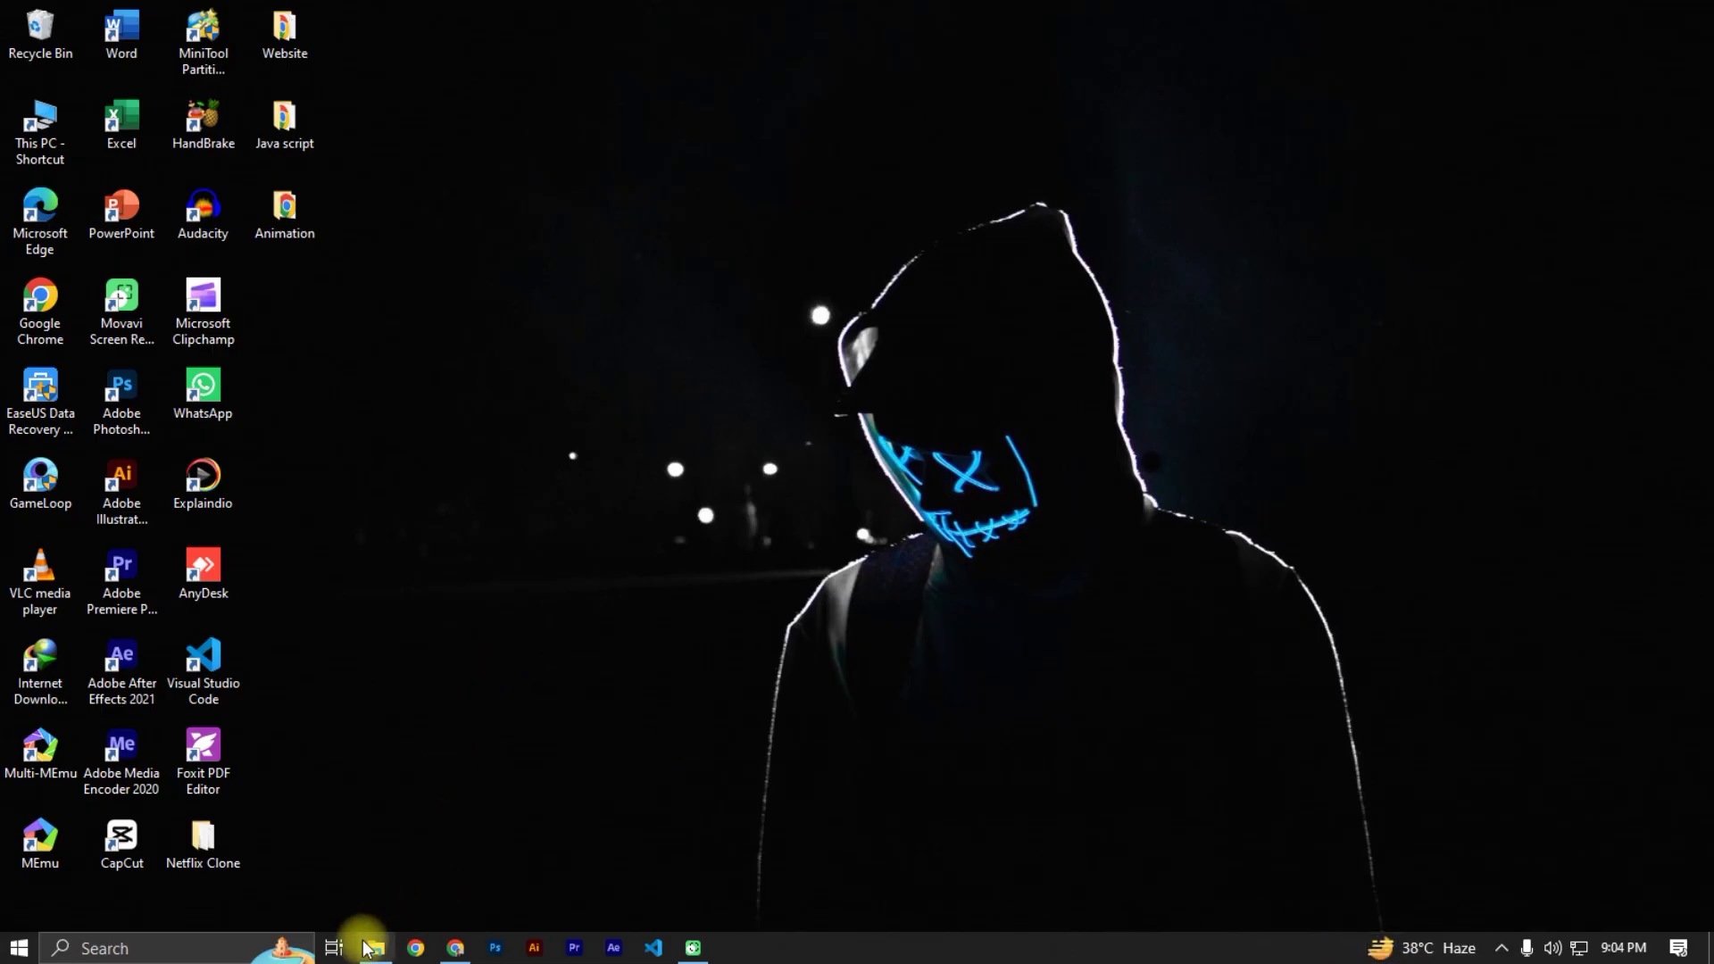
Browse the Zip Folder archive's three images in Large icons view, then return to Music.
click(372, 946)
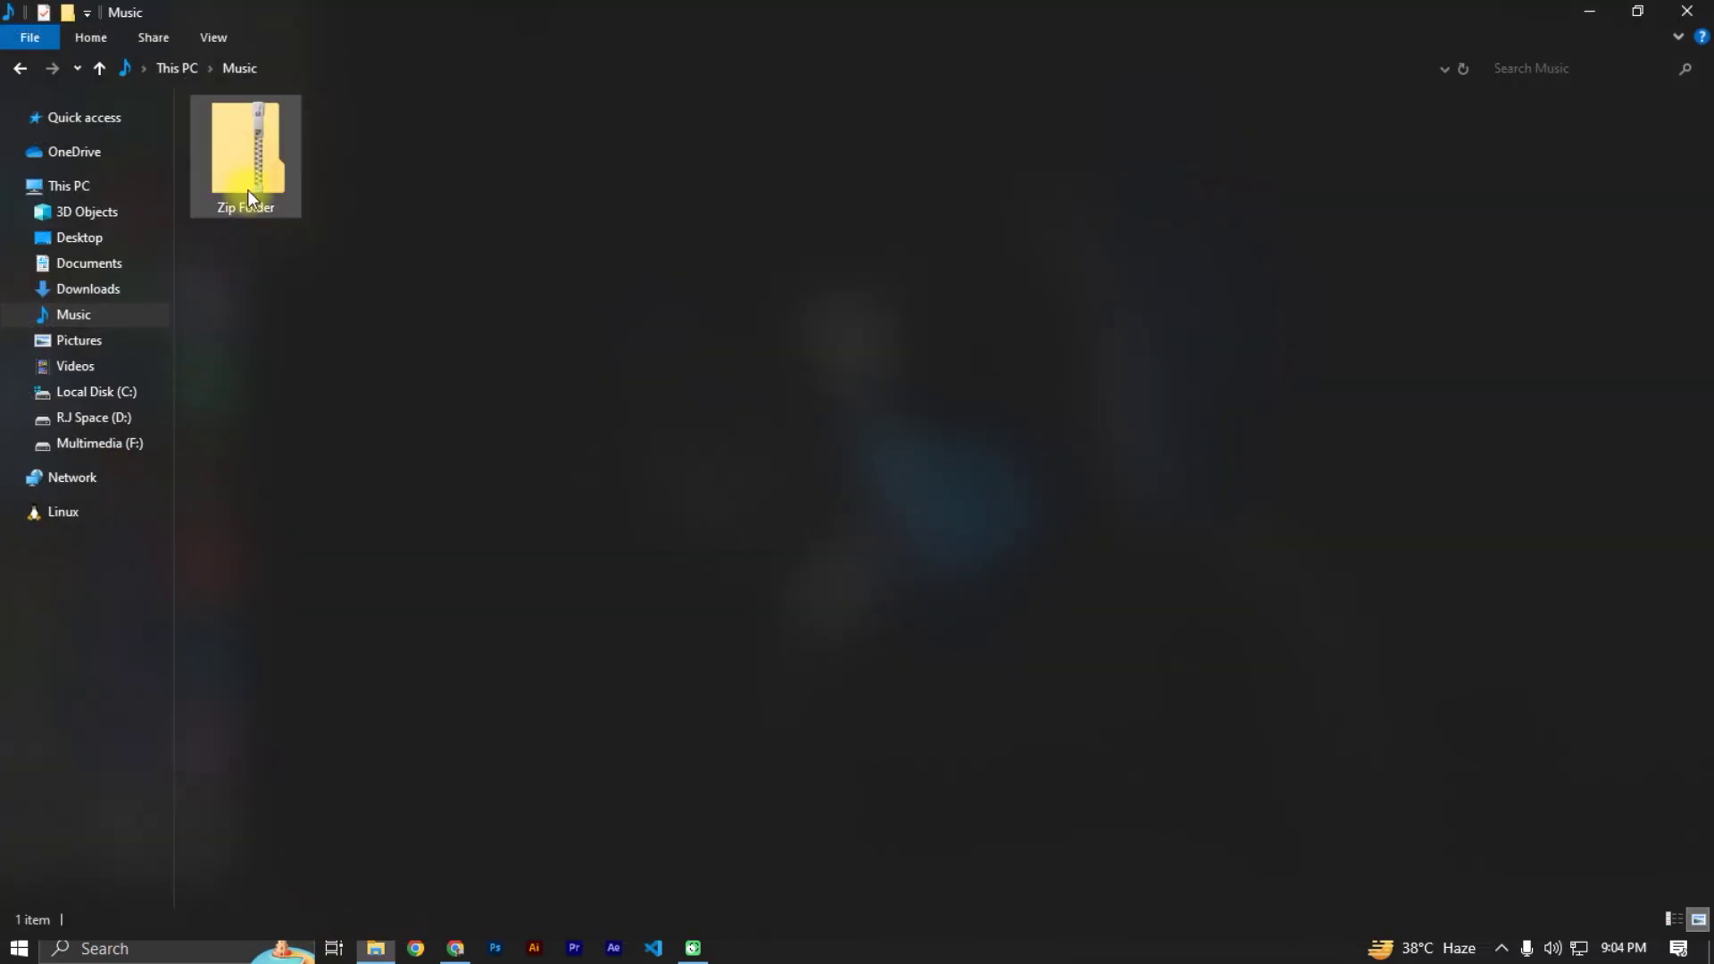
double_click(247, 187)
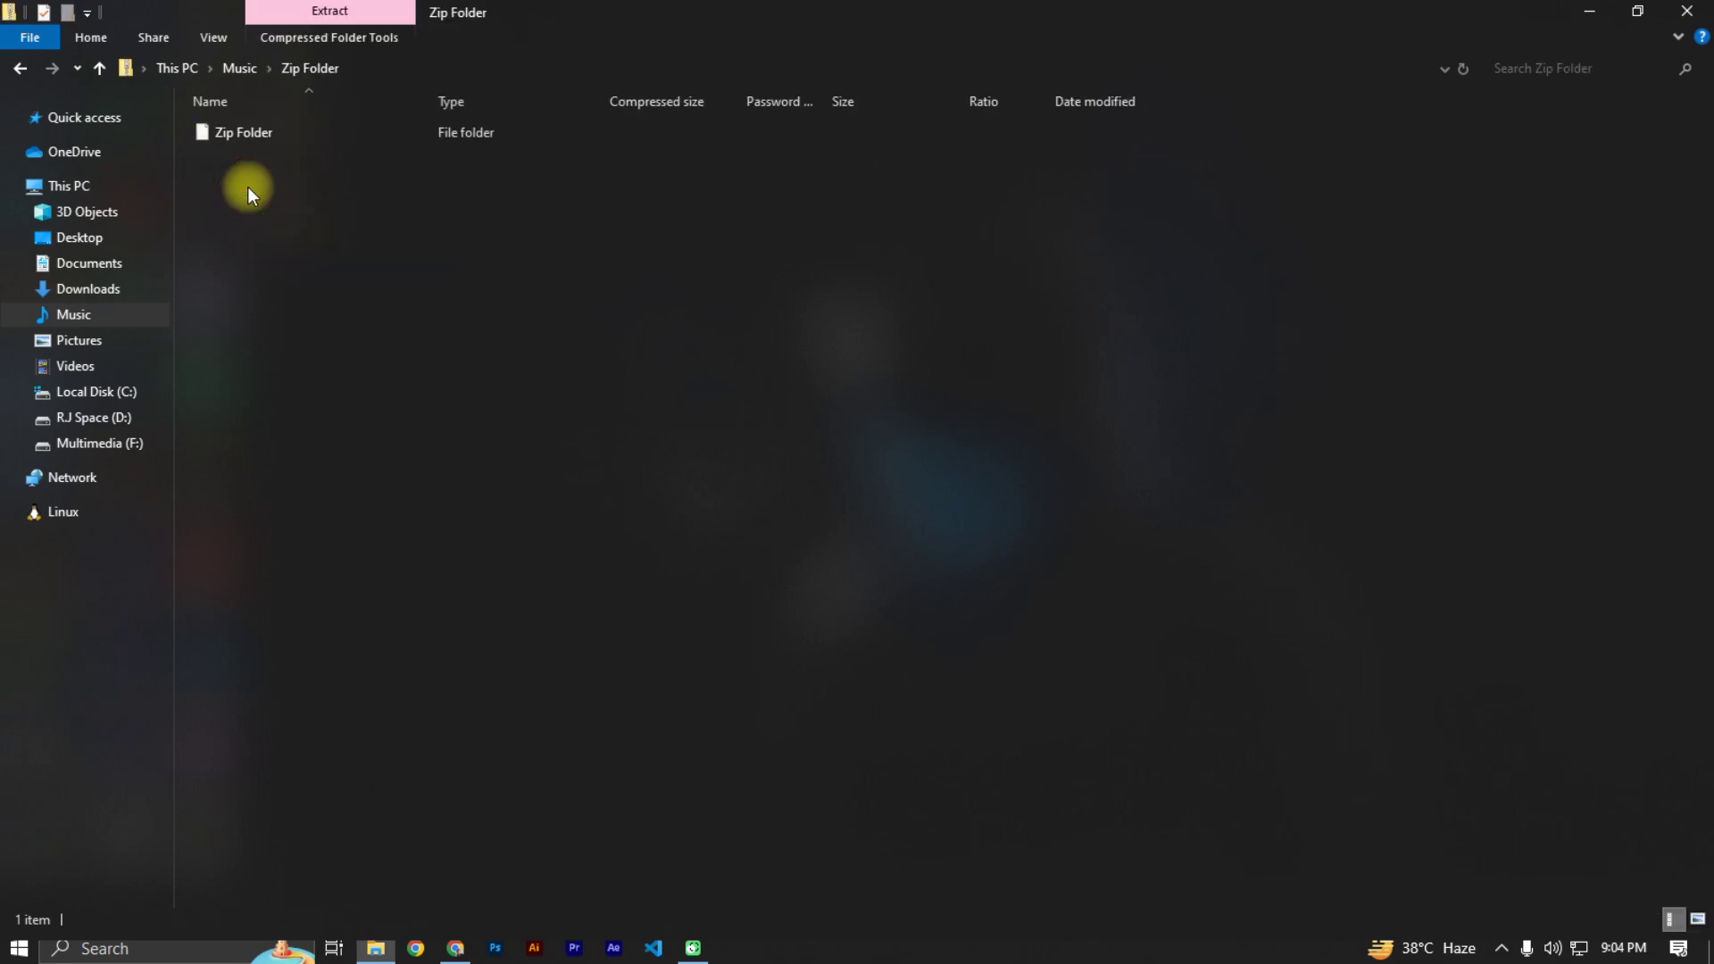
click(297, 134)
double_click(297, 134)
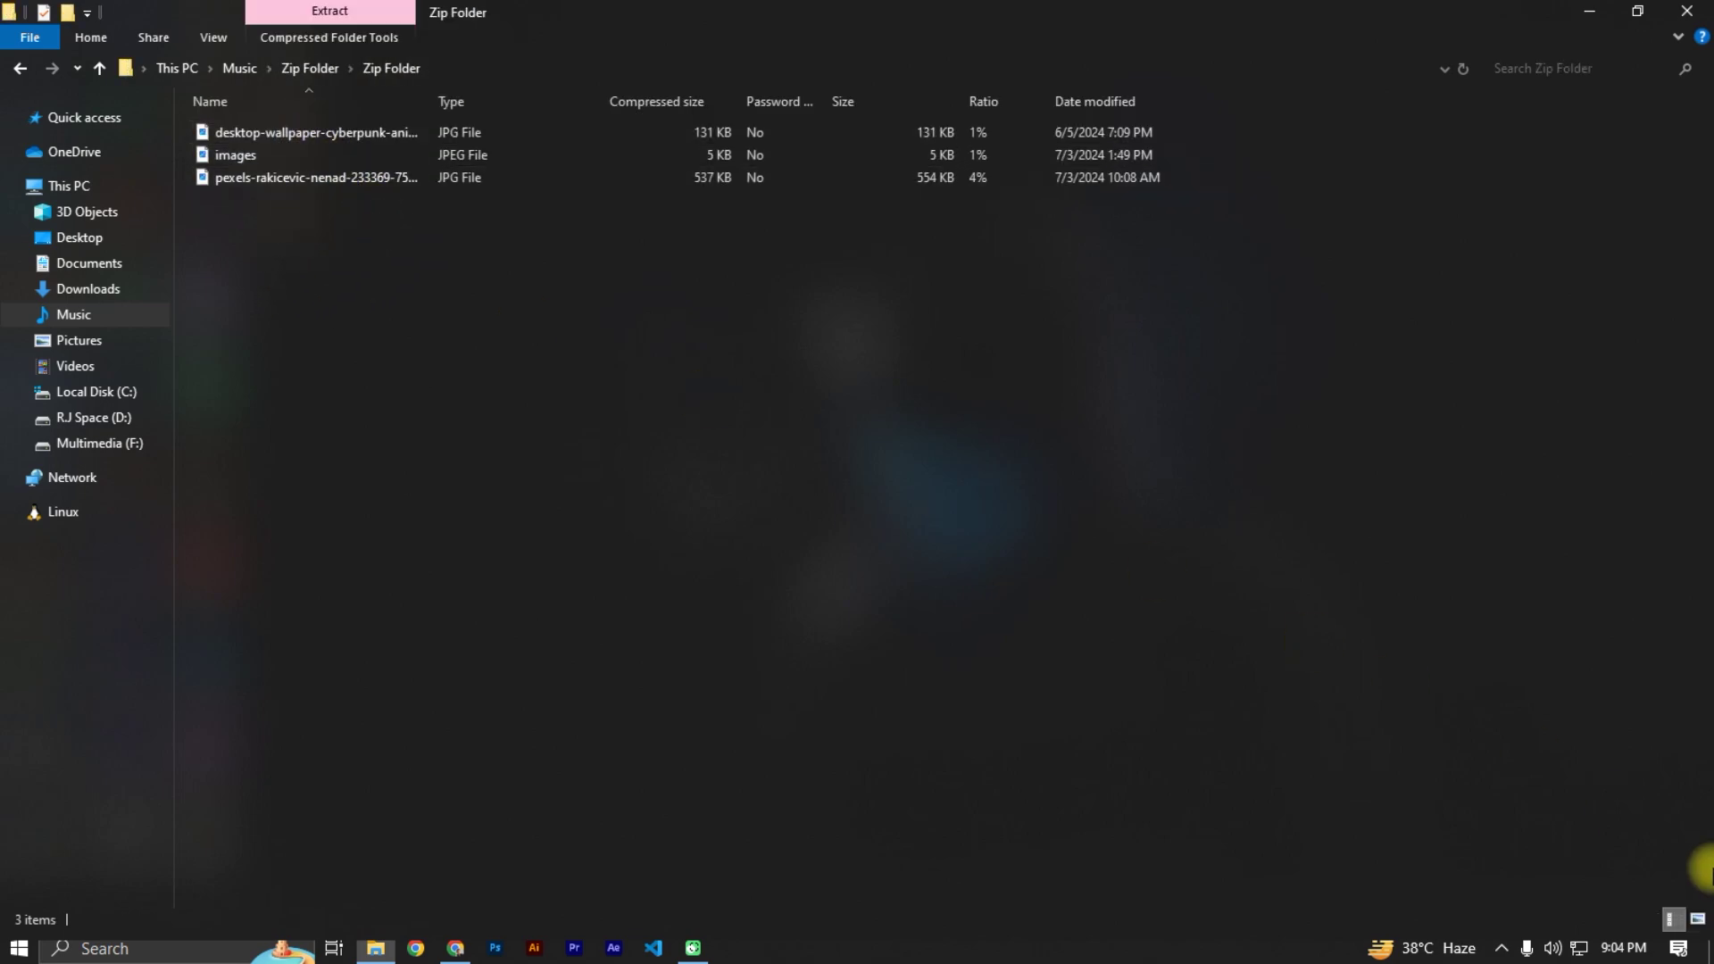
click(1698, 918)
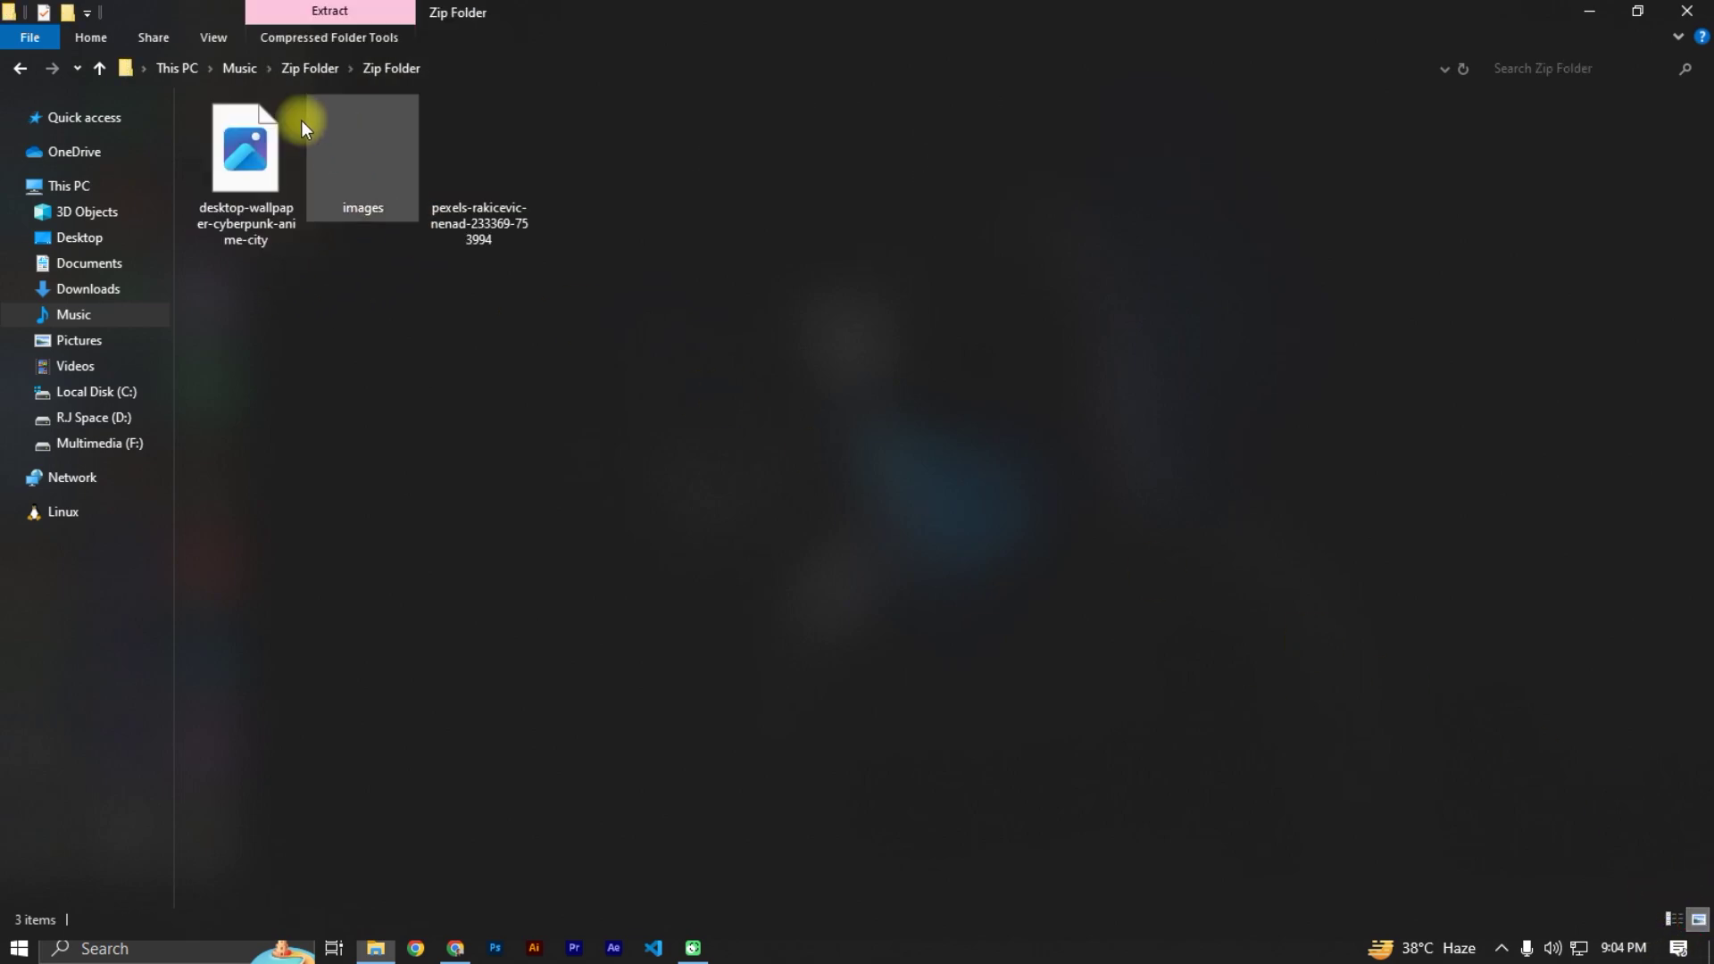
click(100, 67)
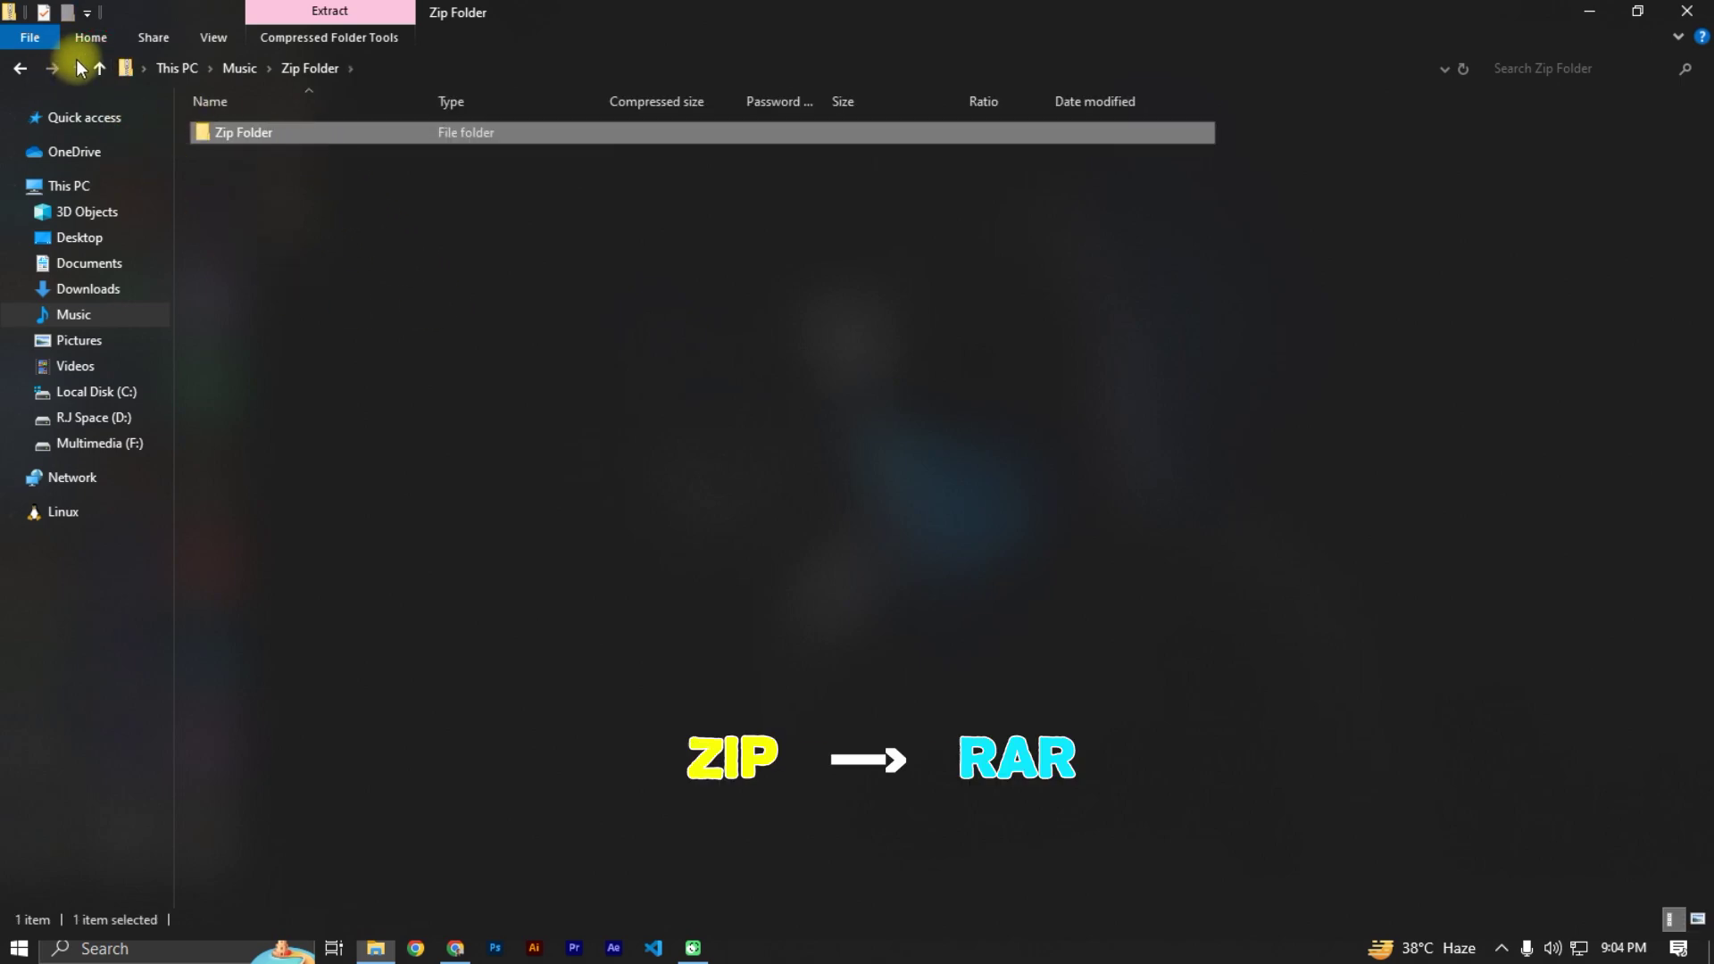
click(101, 66)
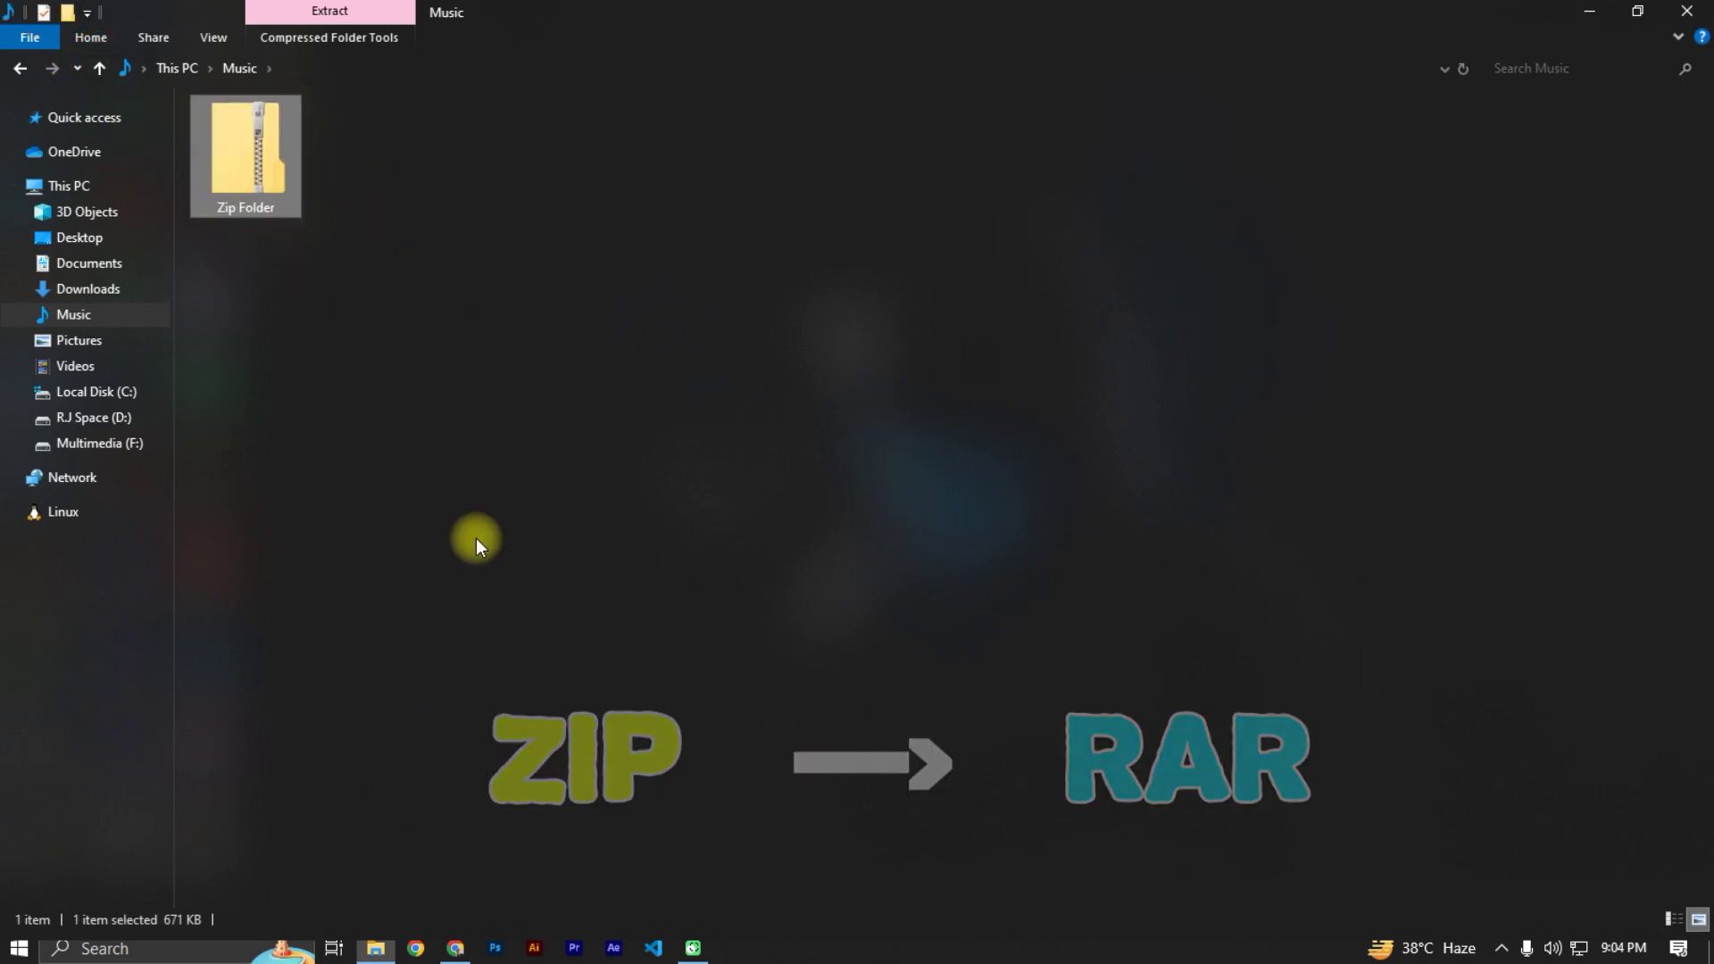
Search Chrome for 'Winrar' and download winrar-x64-701.exe from win-rar.com.
click(455, 948)
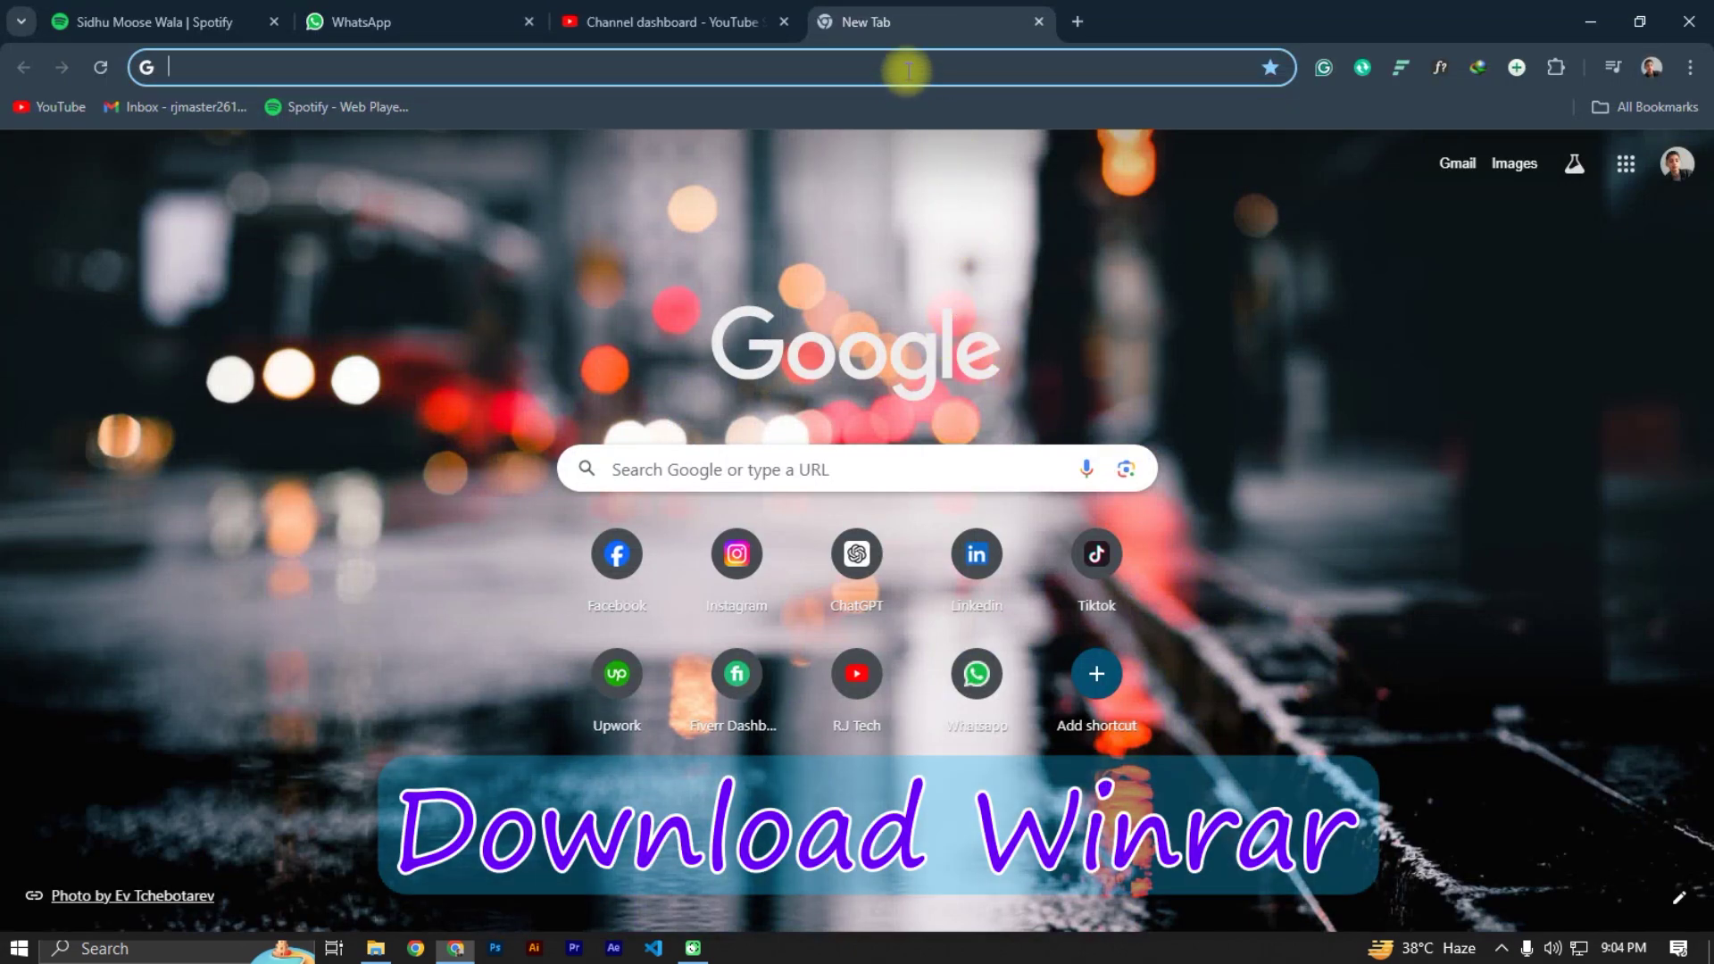
click(910, 67)
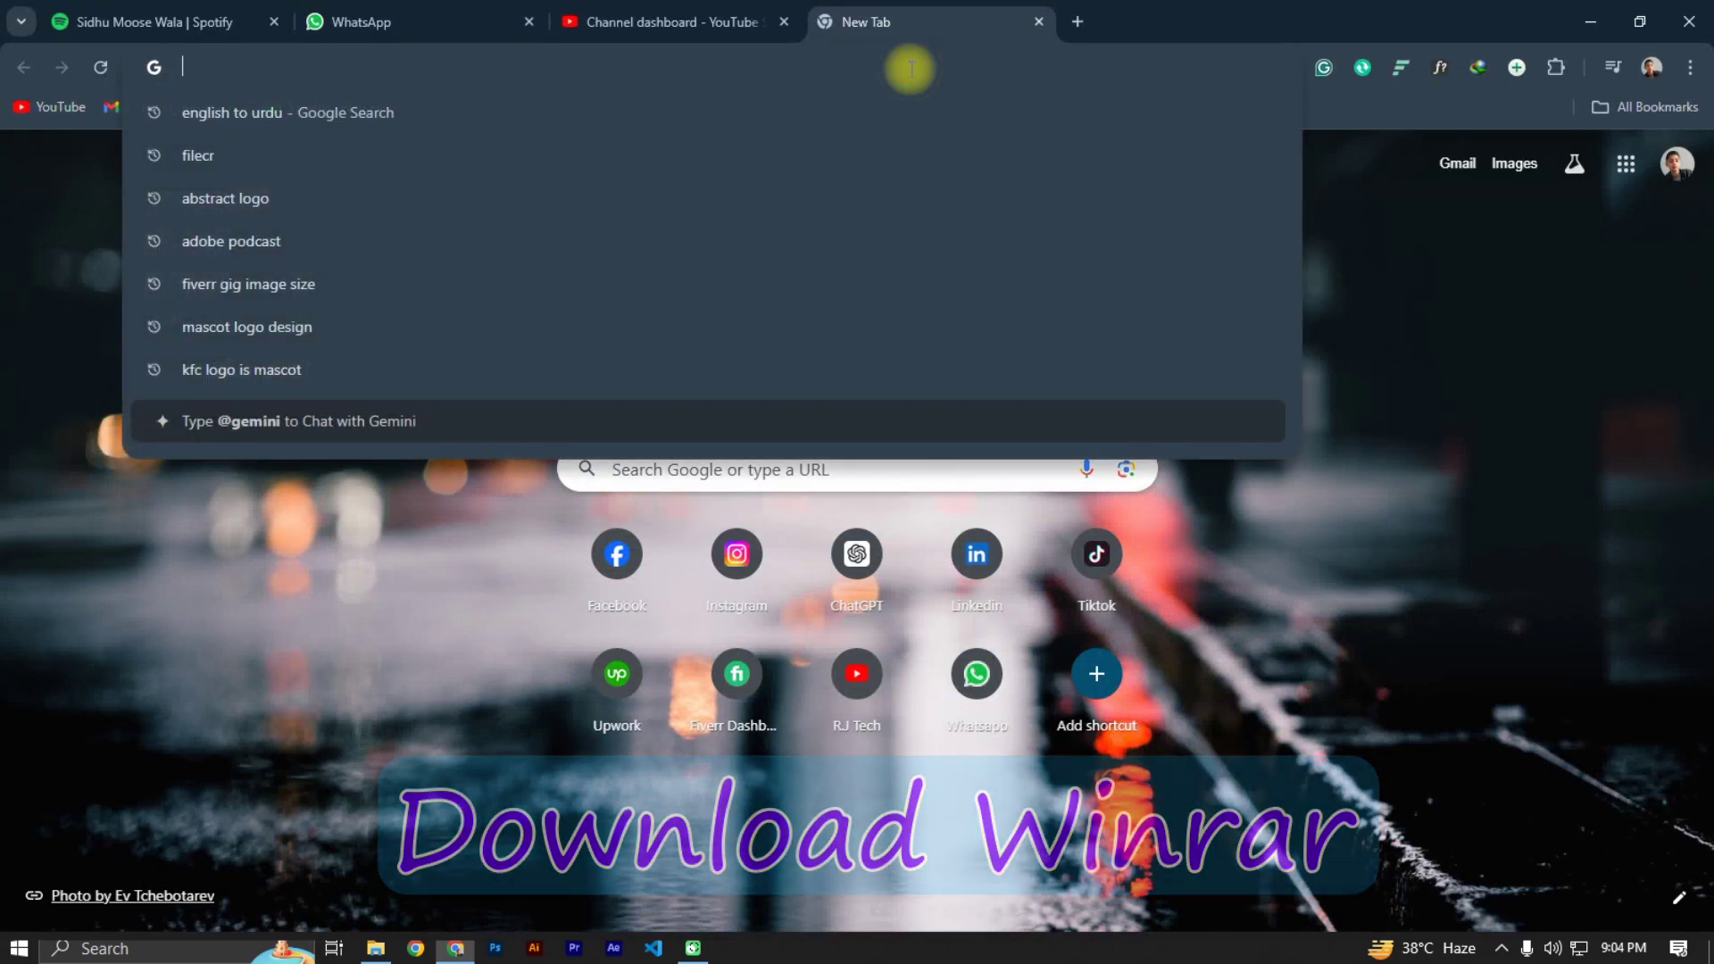
text(Wi)
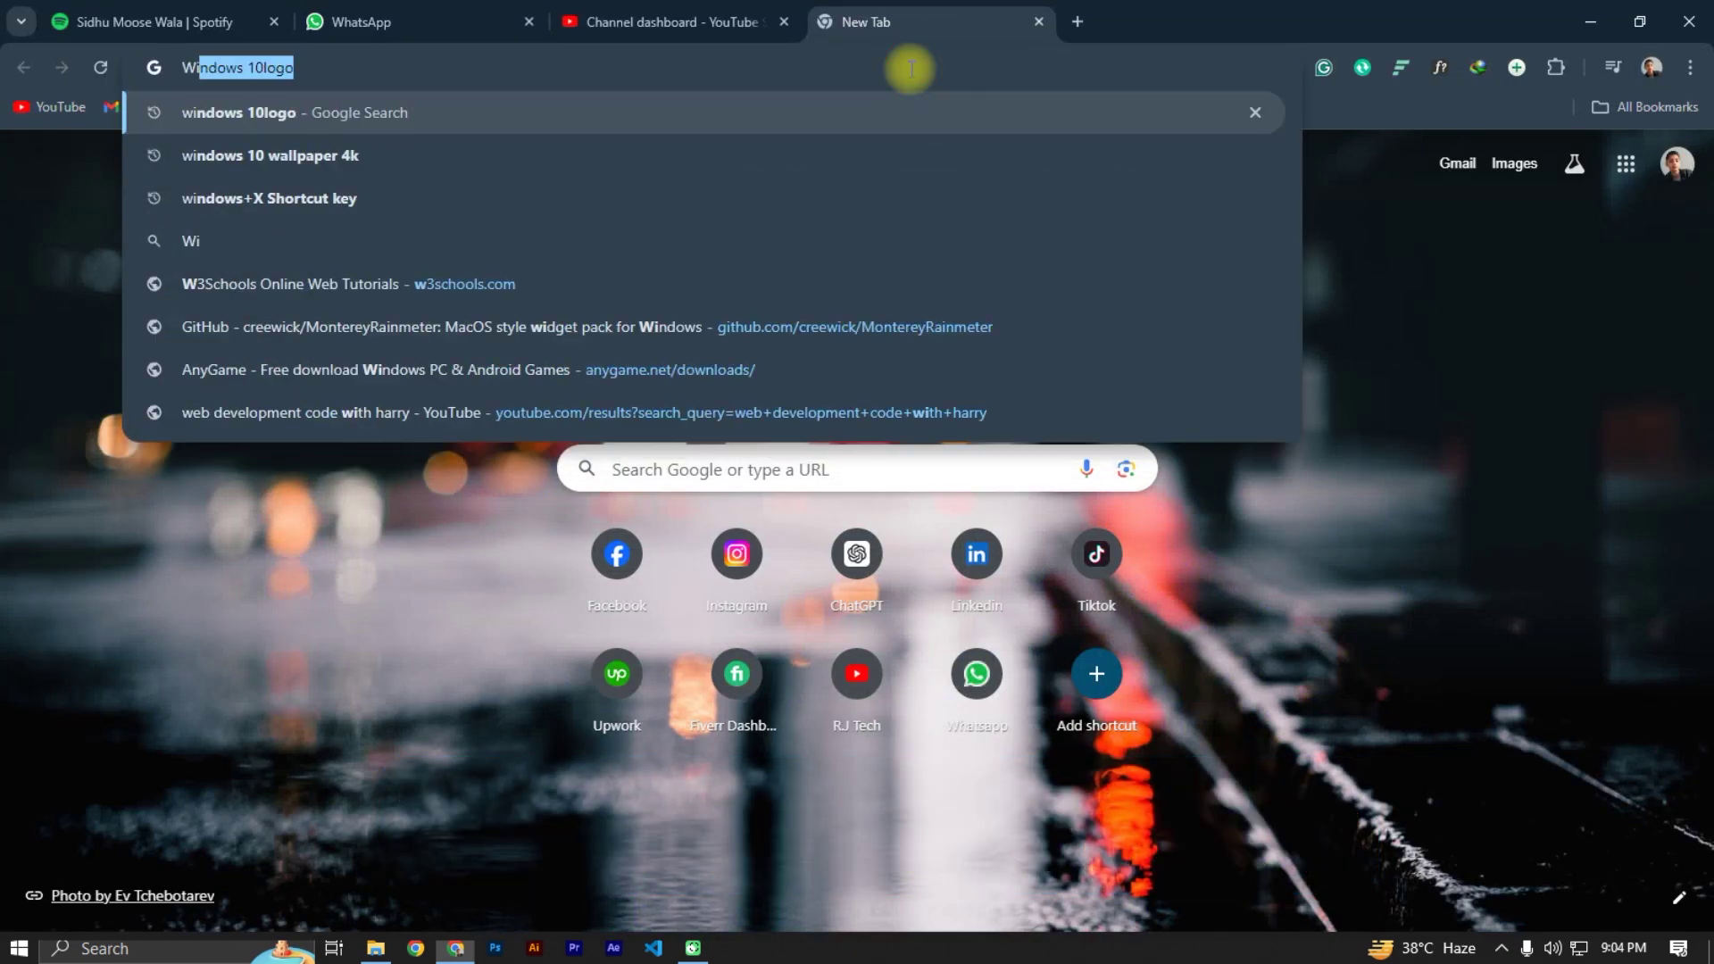
text(nraar)
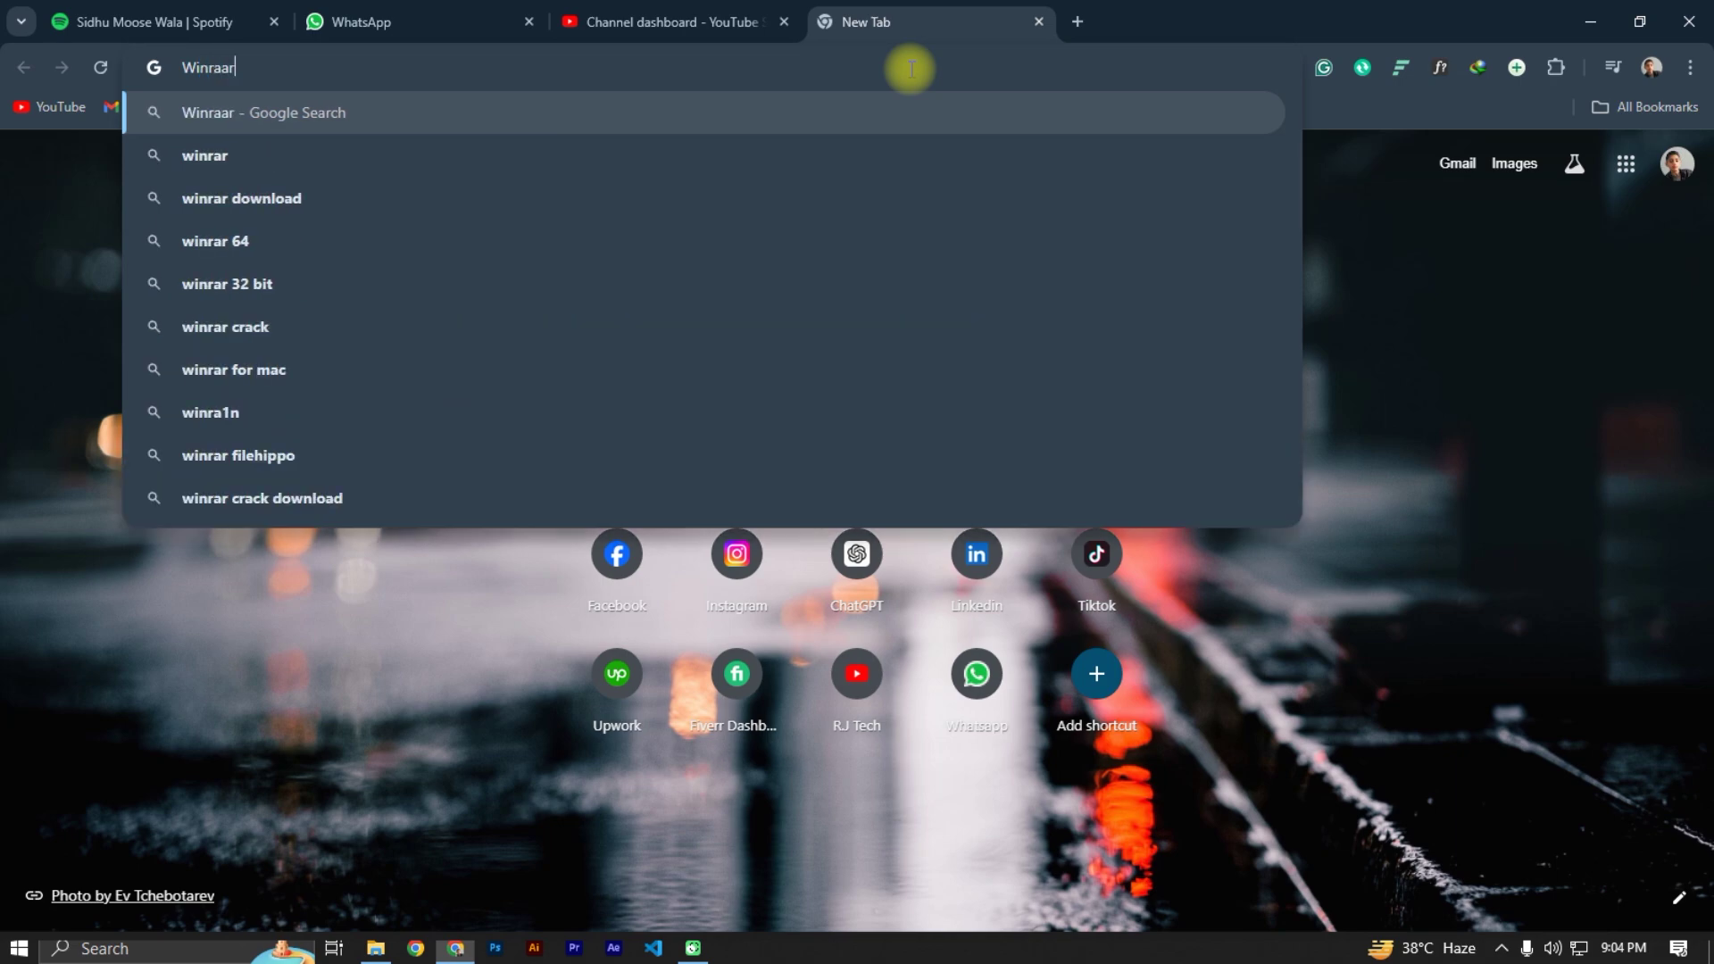
key(Return)
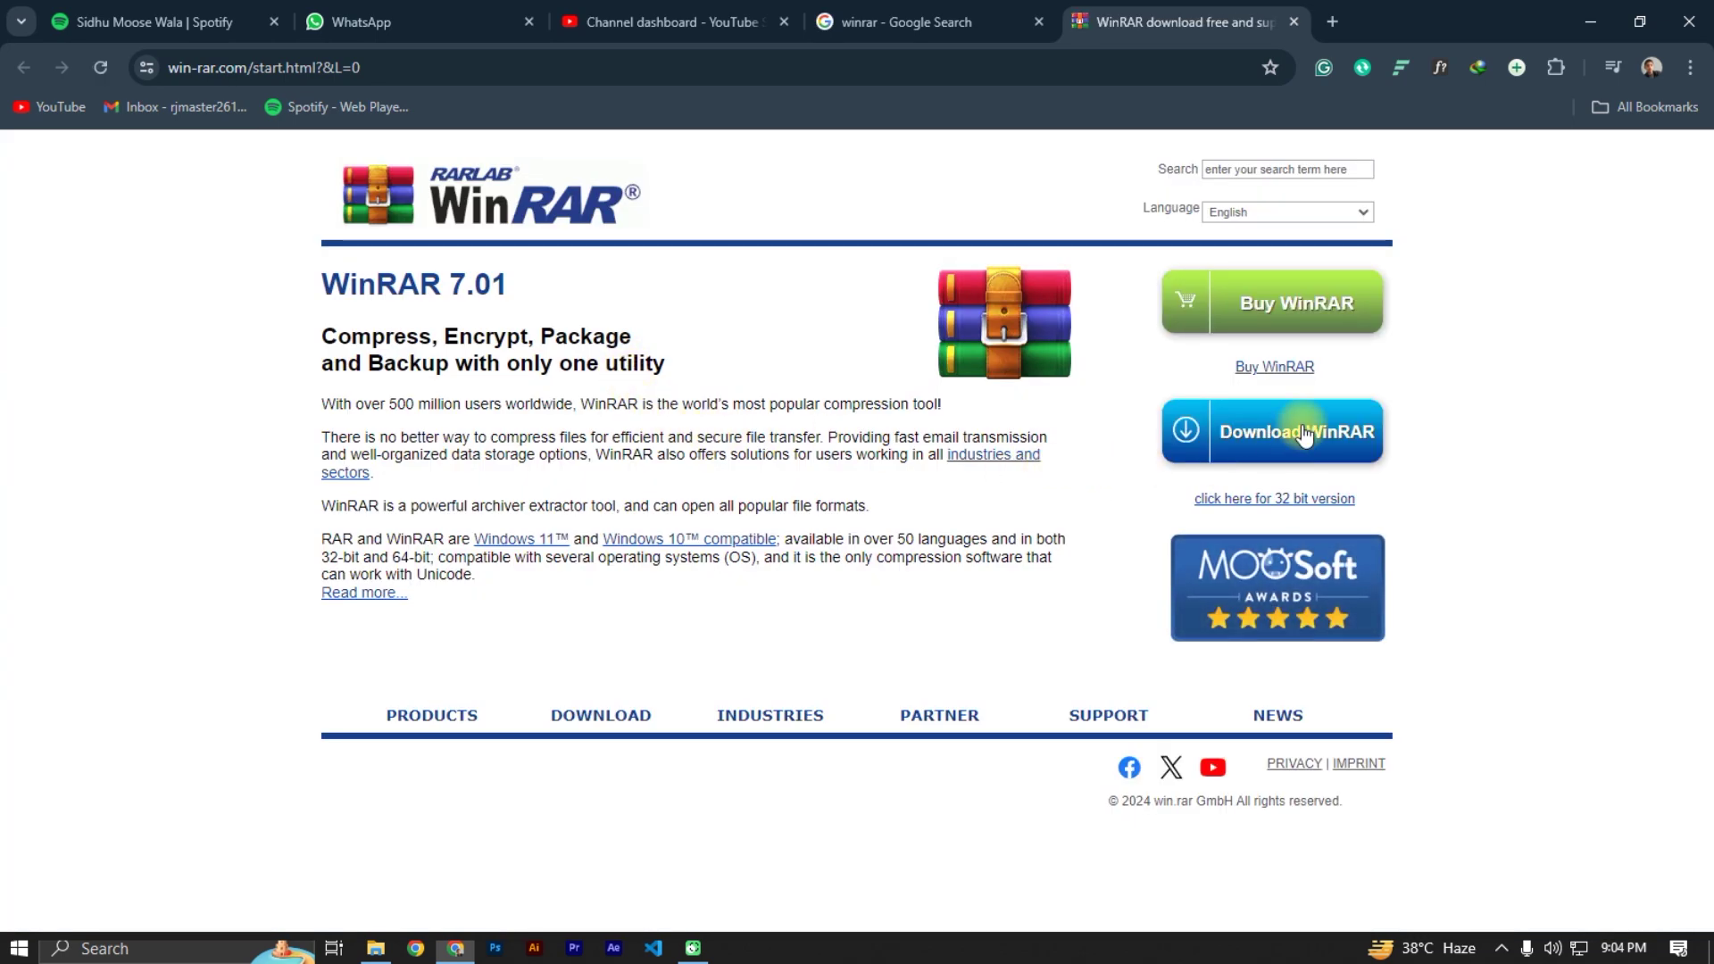
click(1283, 433)
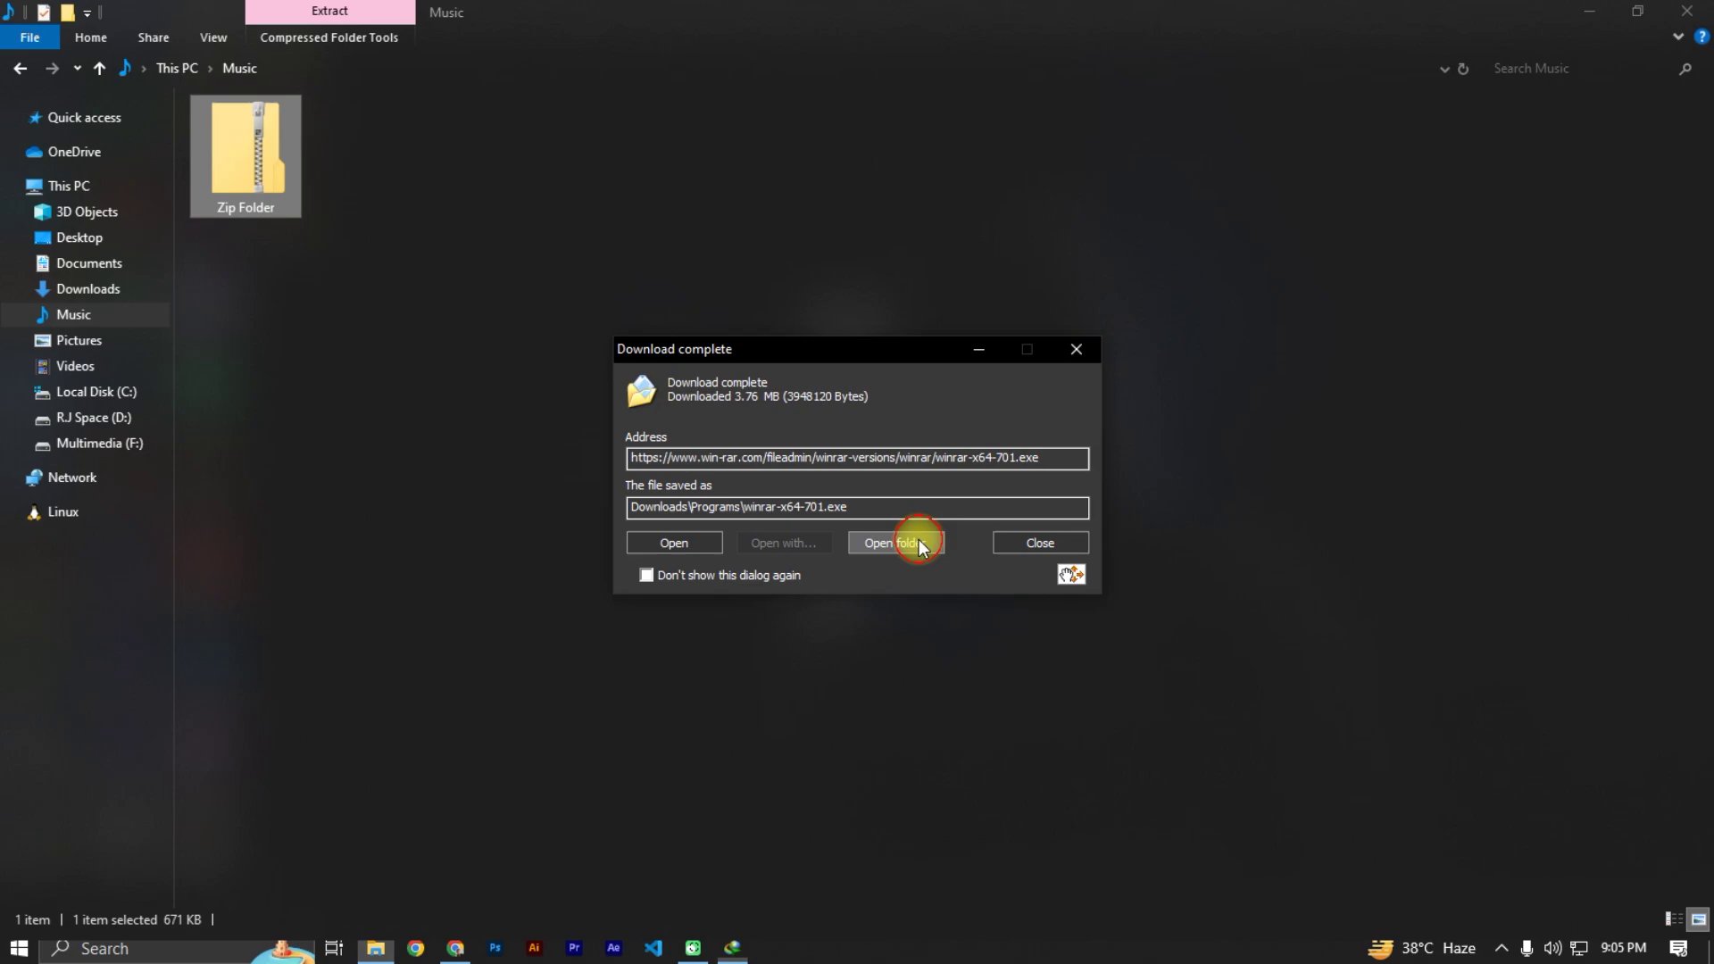
Run winrar-x64-701 from the Programs folder and install WinRAR 7.01 with default associations.
click(918, 539)
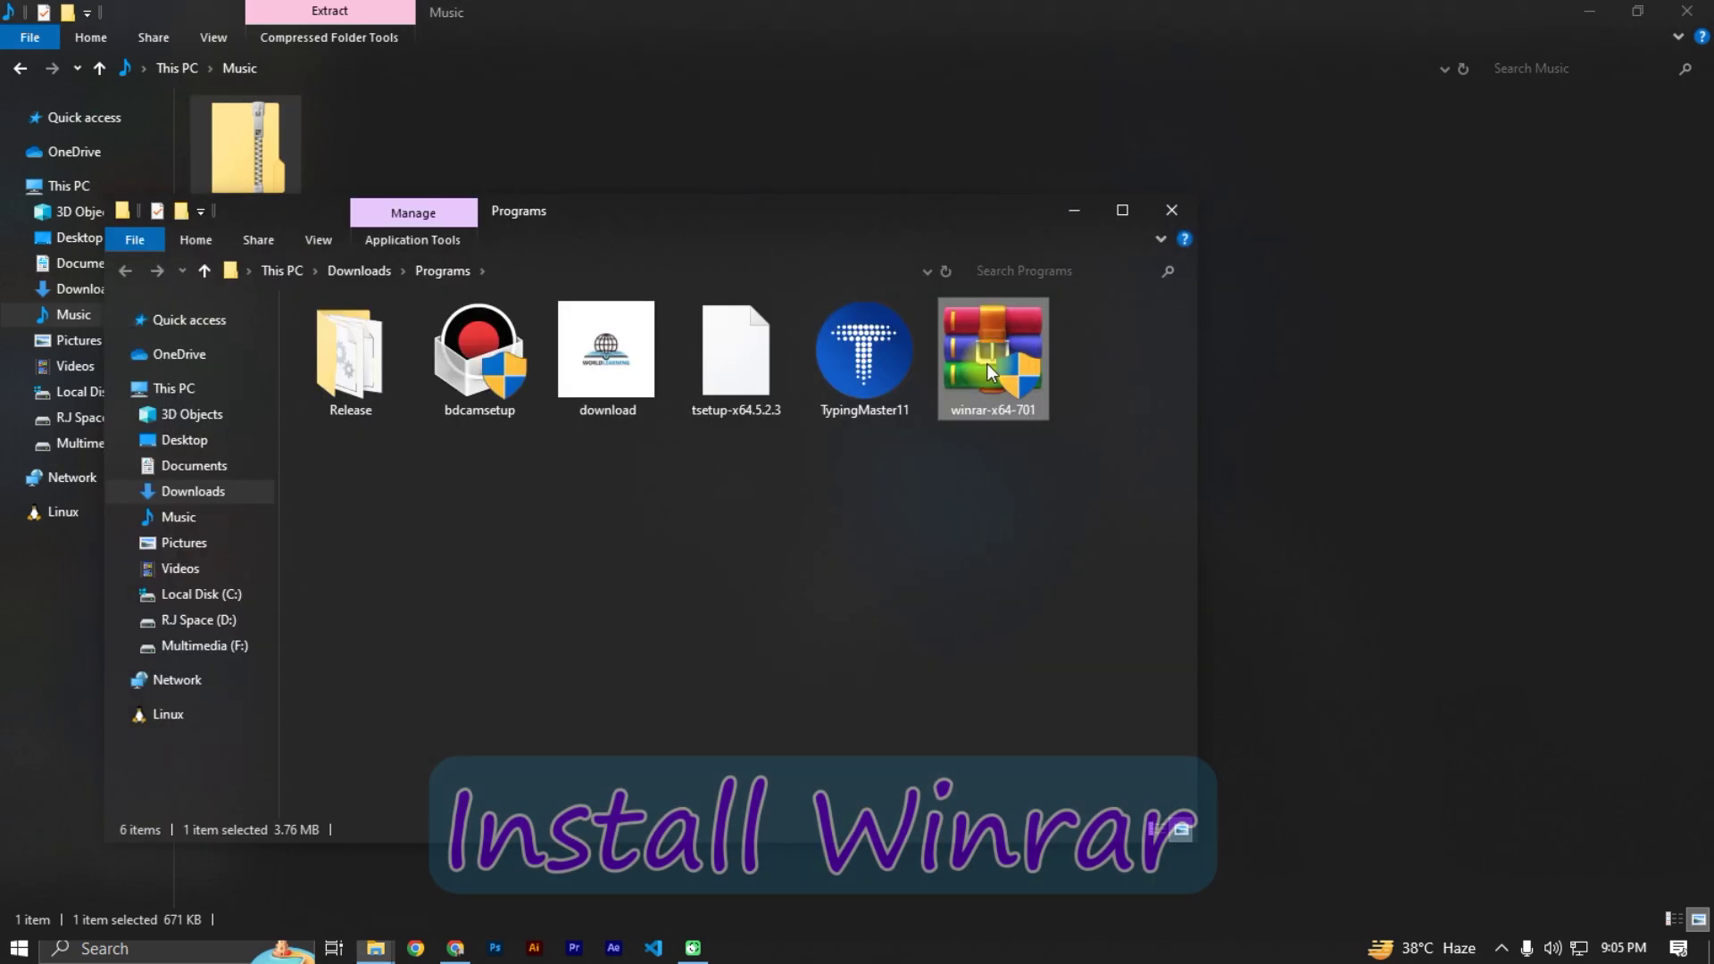
right_click(988, 364)
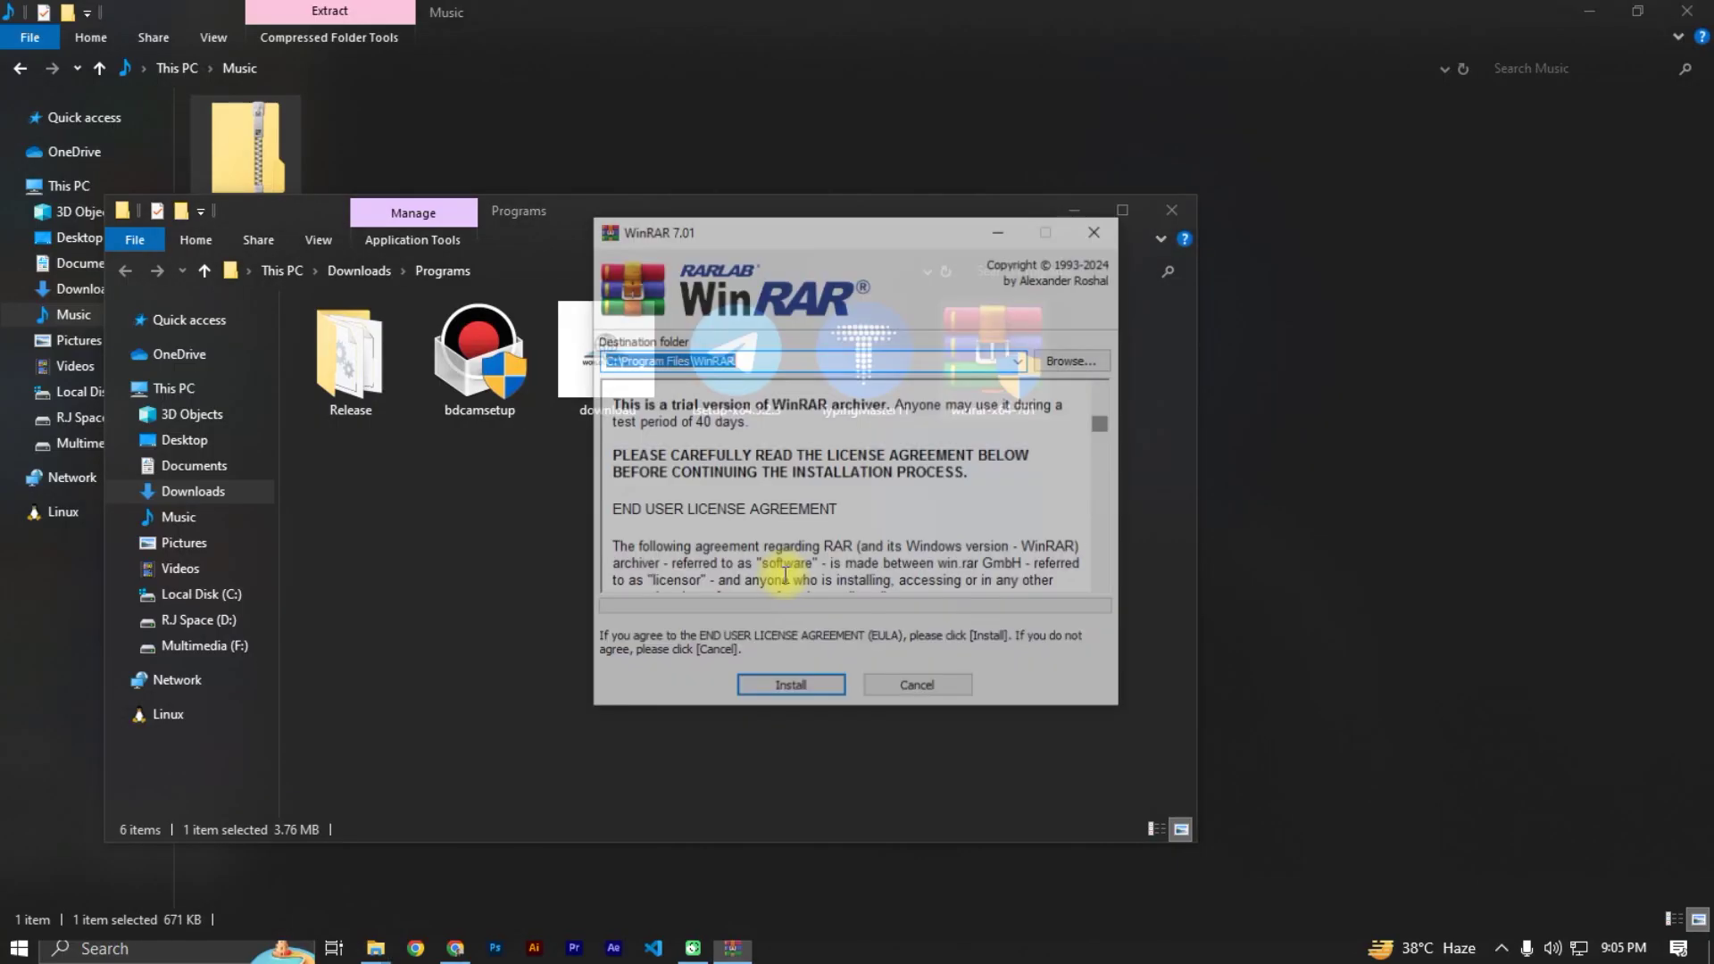
click(766, 689)
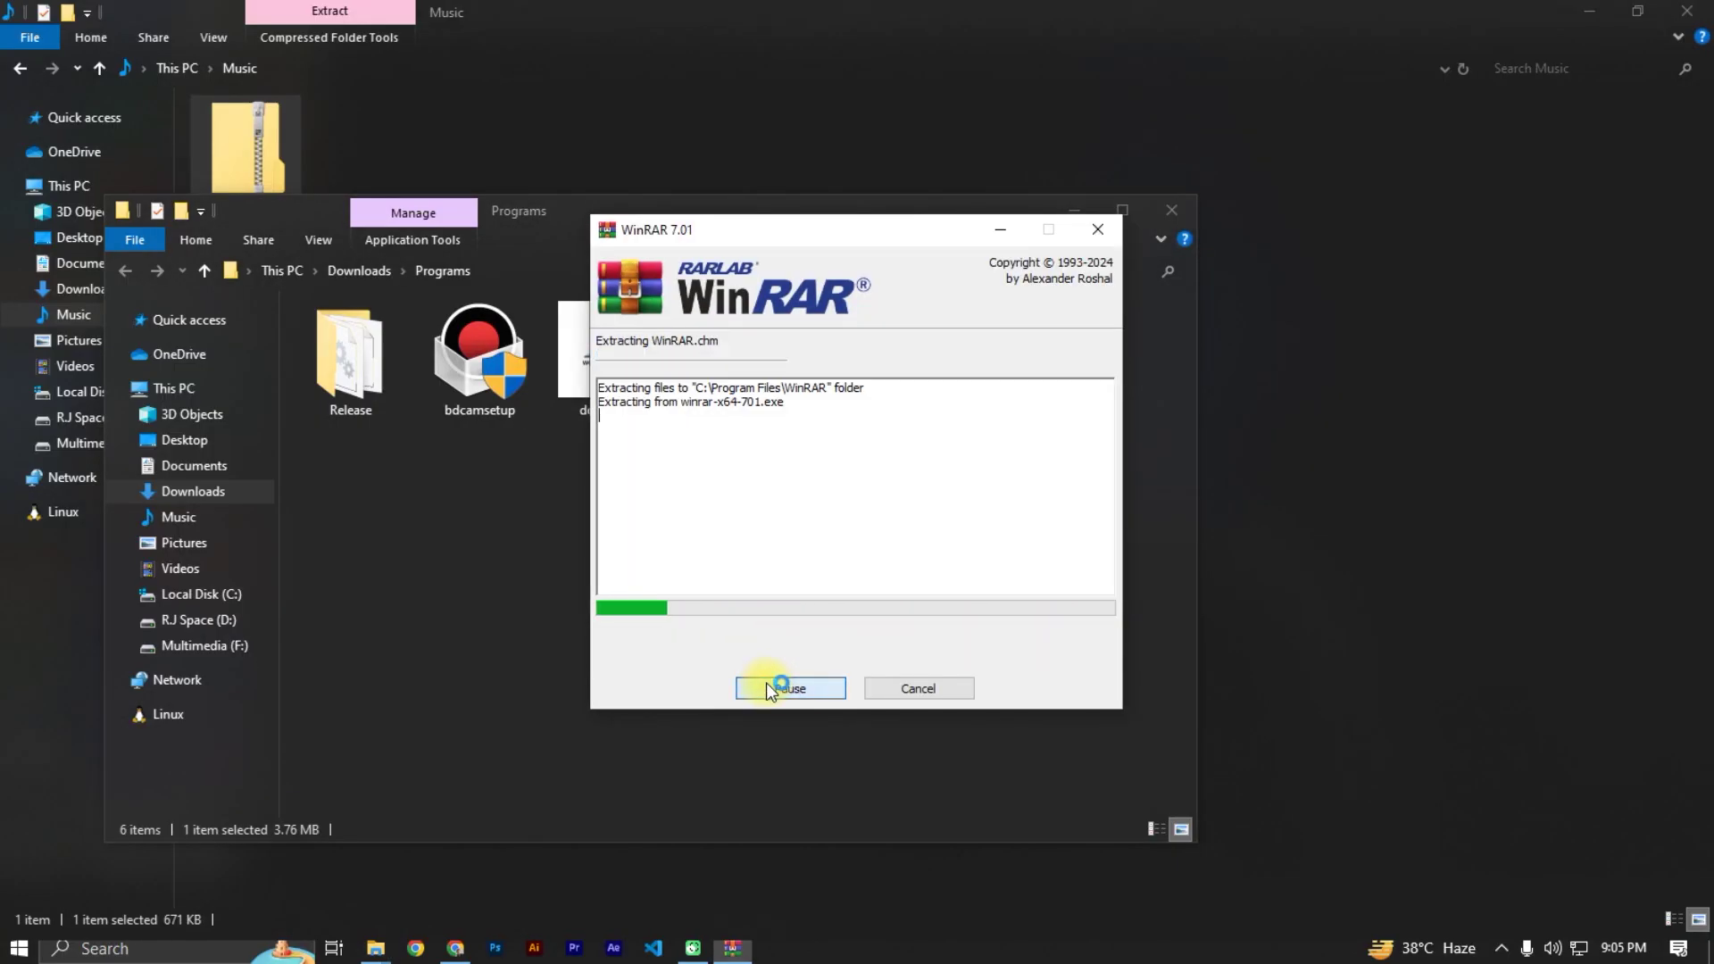
click(768, 675)
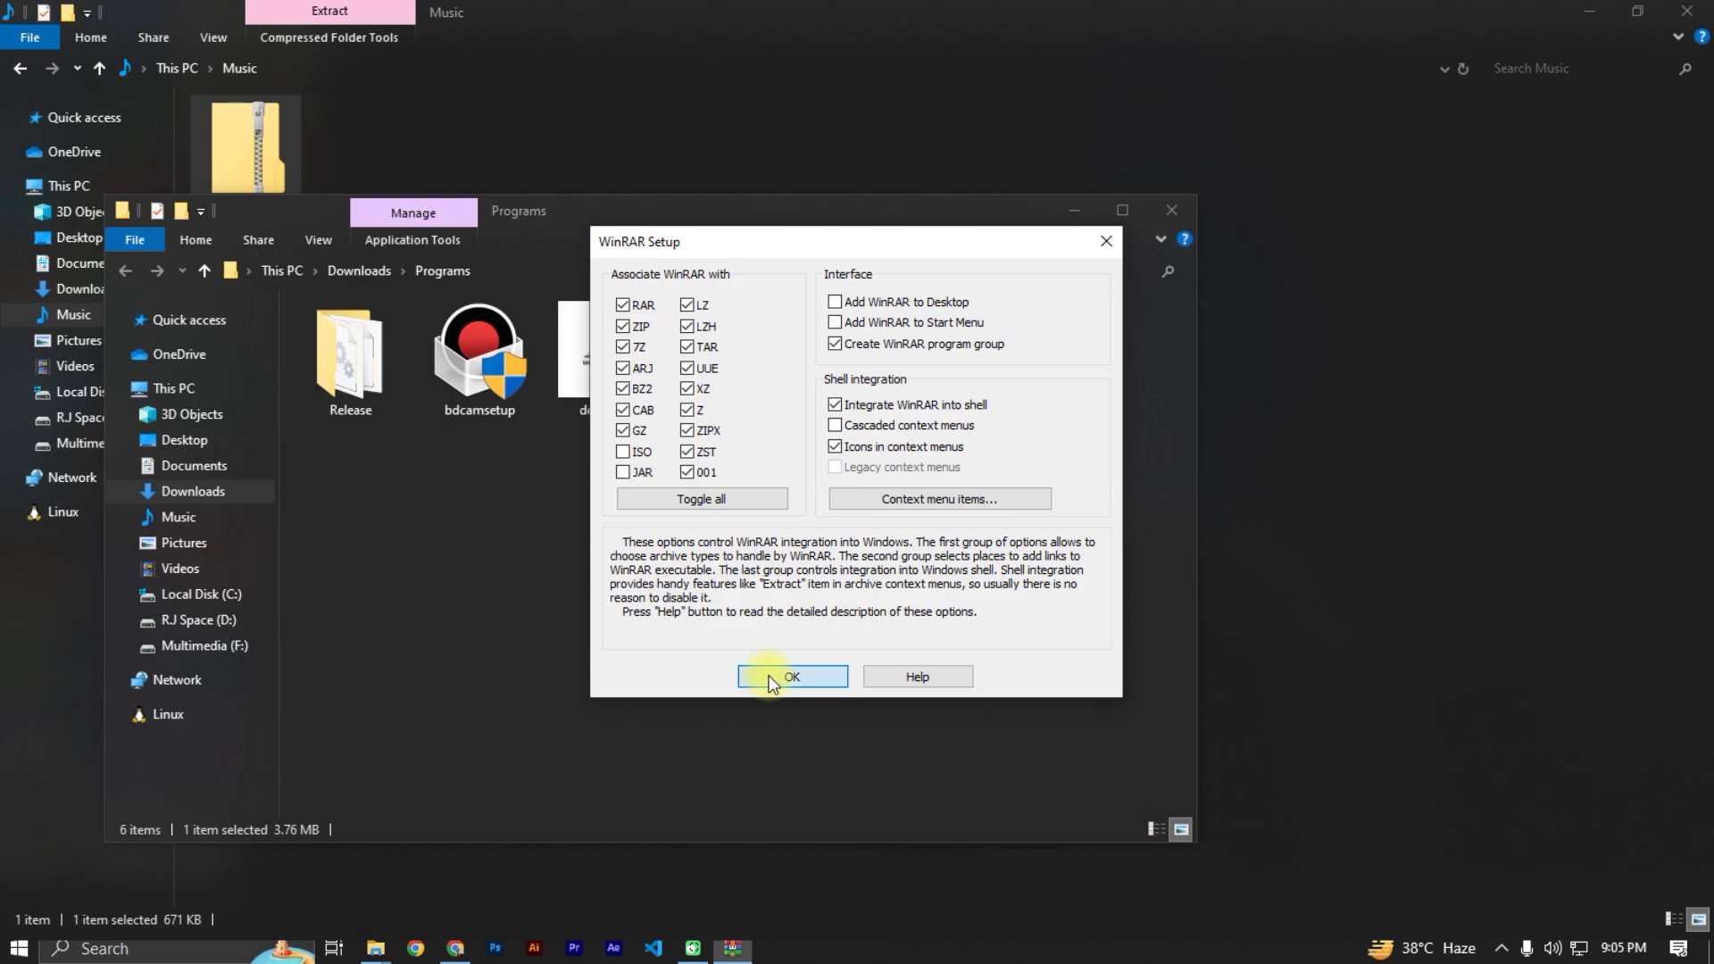
click(855, 678)
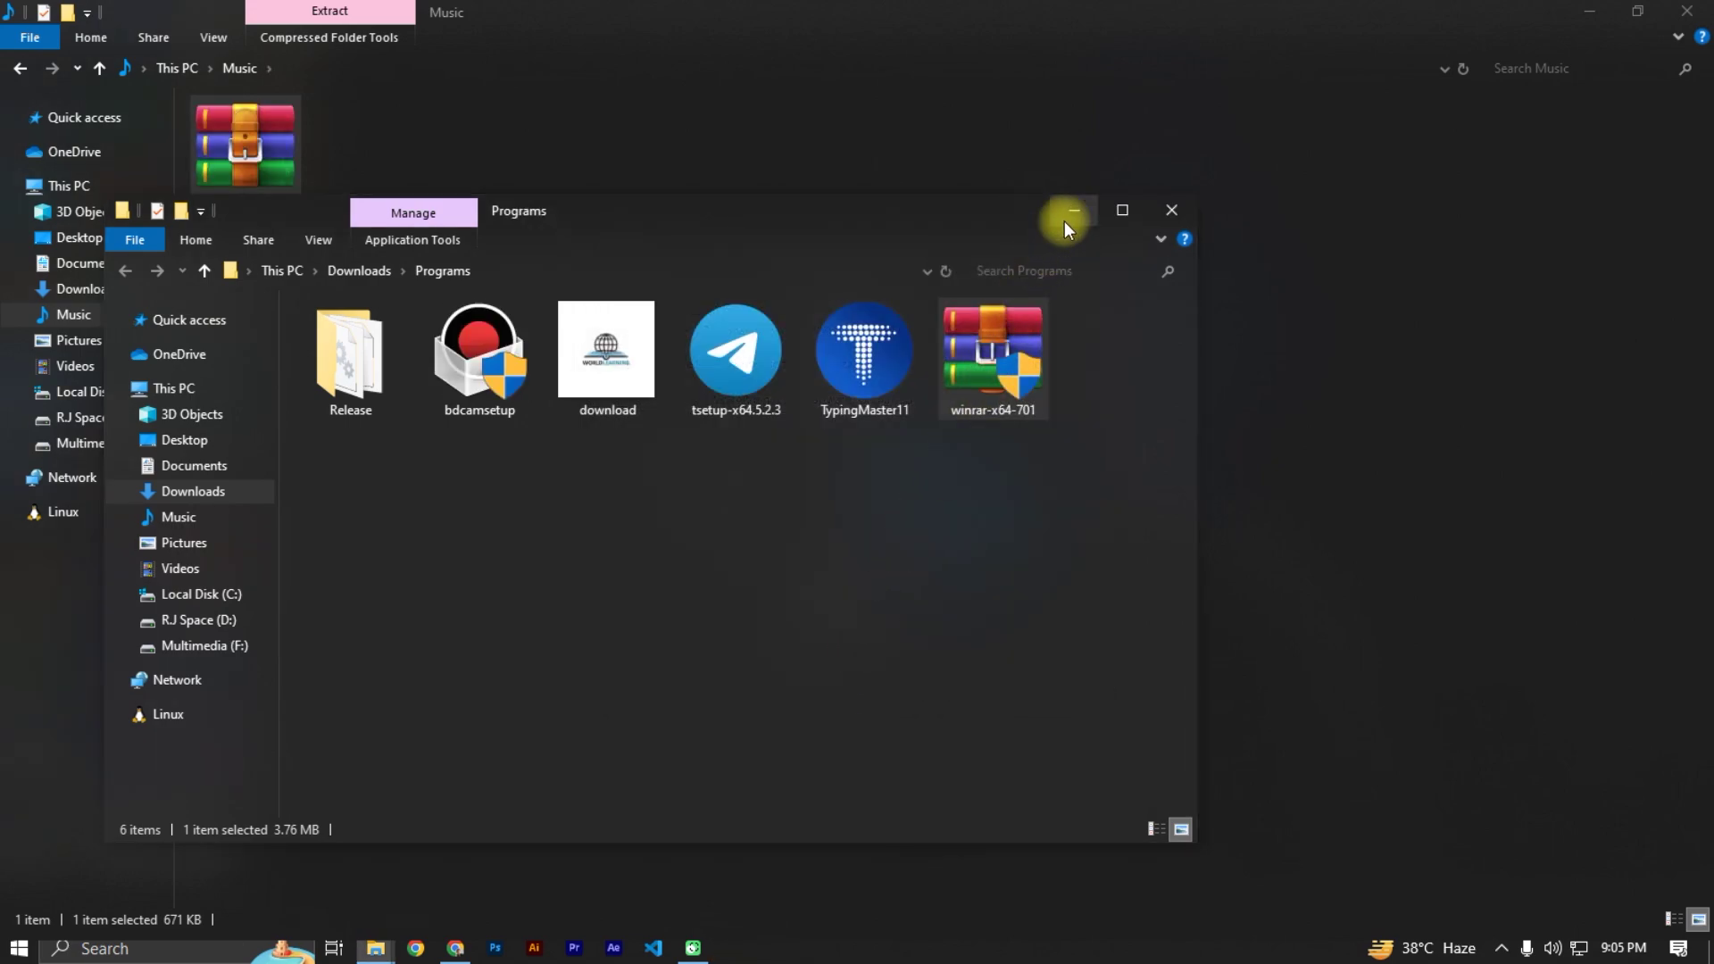
Minimize the Programs window and show Zip Folder's WinRAR context-menu options in Music.
click(1066, 217)
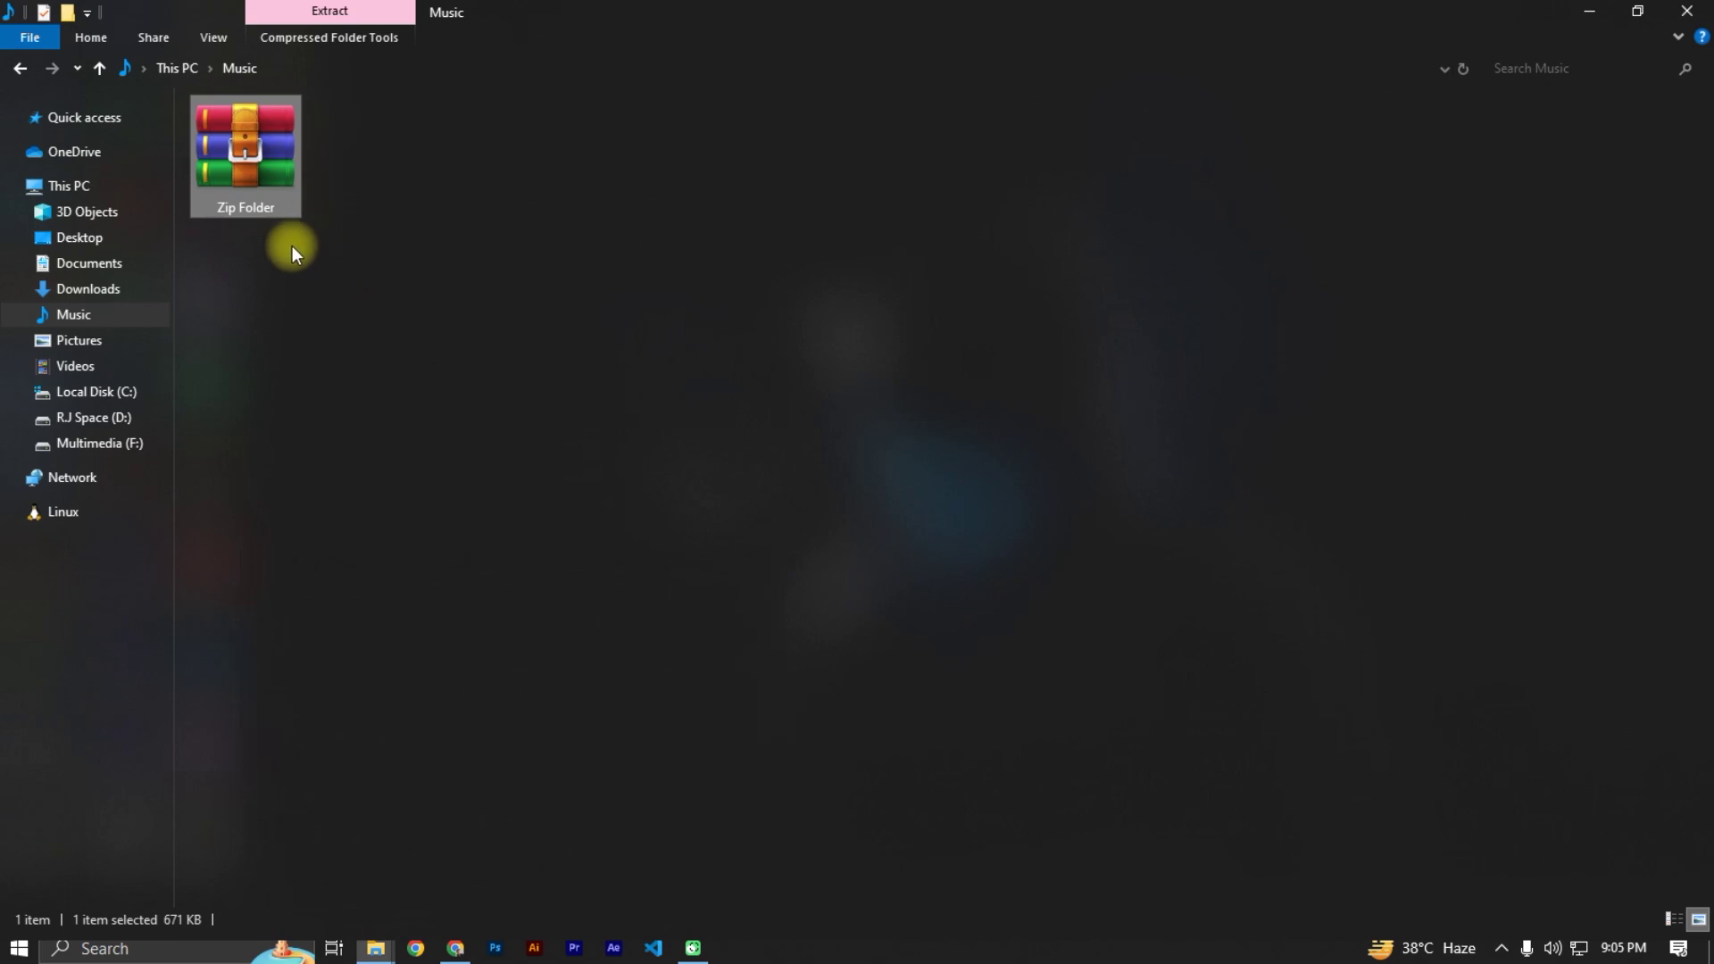
mouse_move(244, 150)
right_click(257, 172)
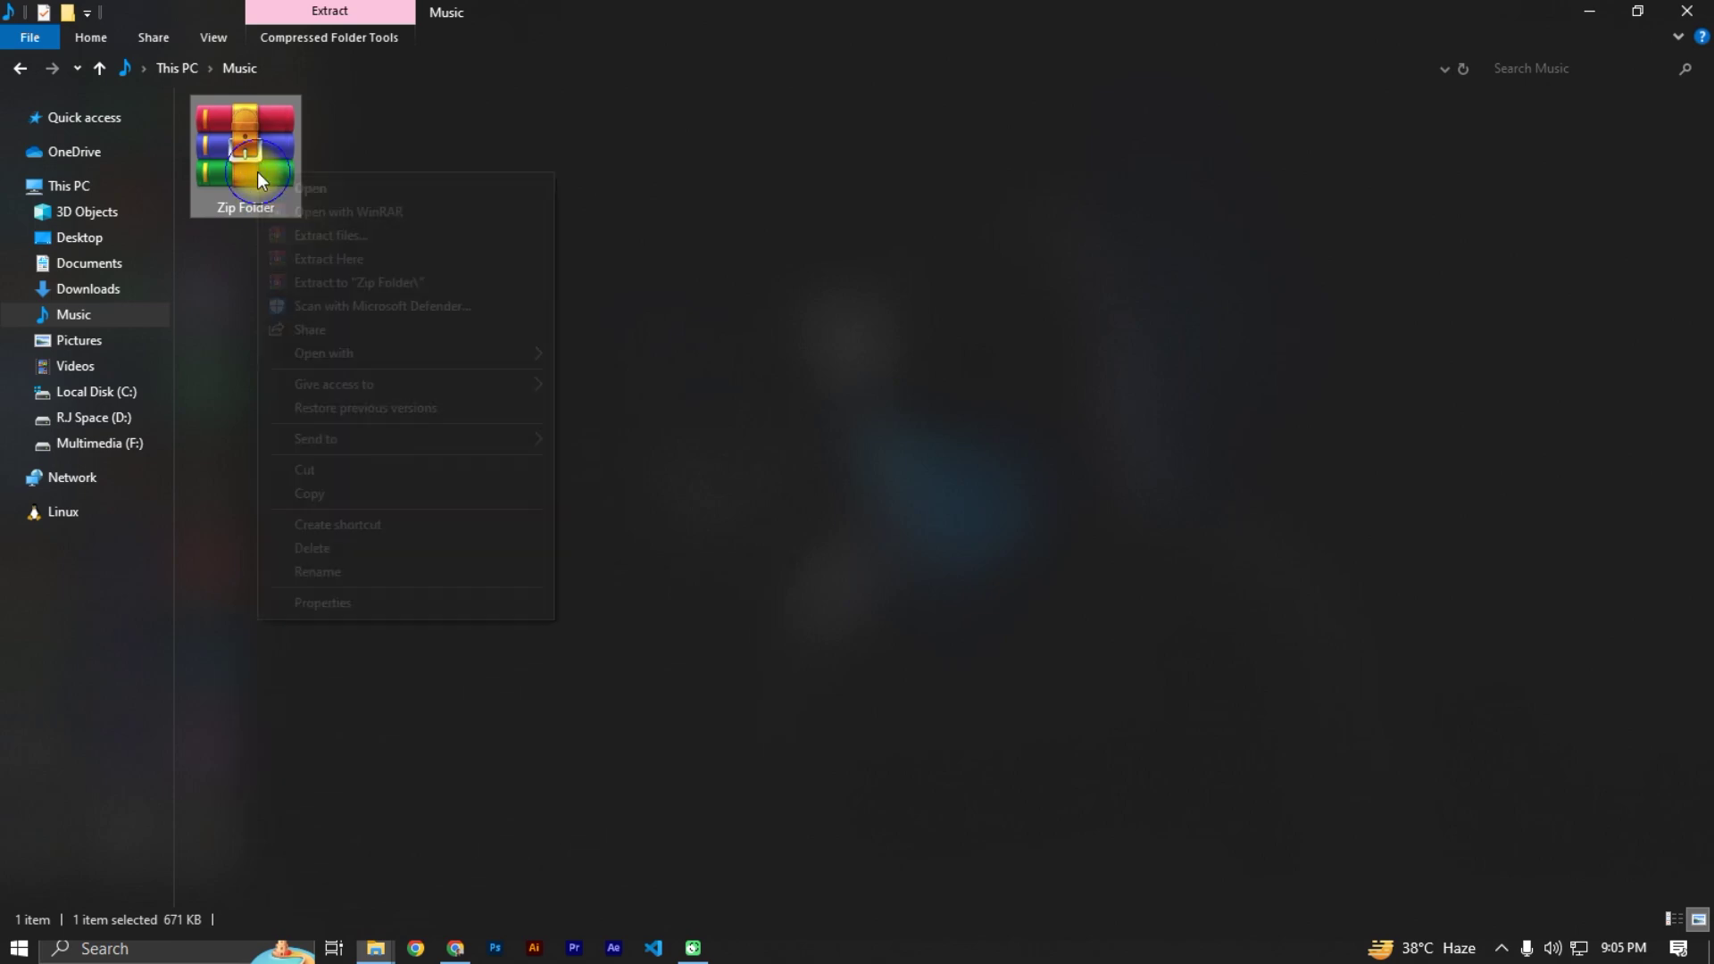
Open Zip Folder in WinRAR, extract its three images into Music, and show the desktop.
click(337, 210)
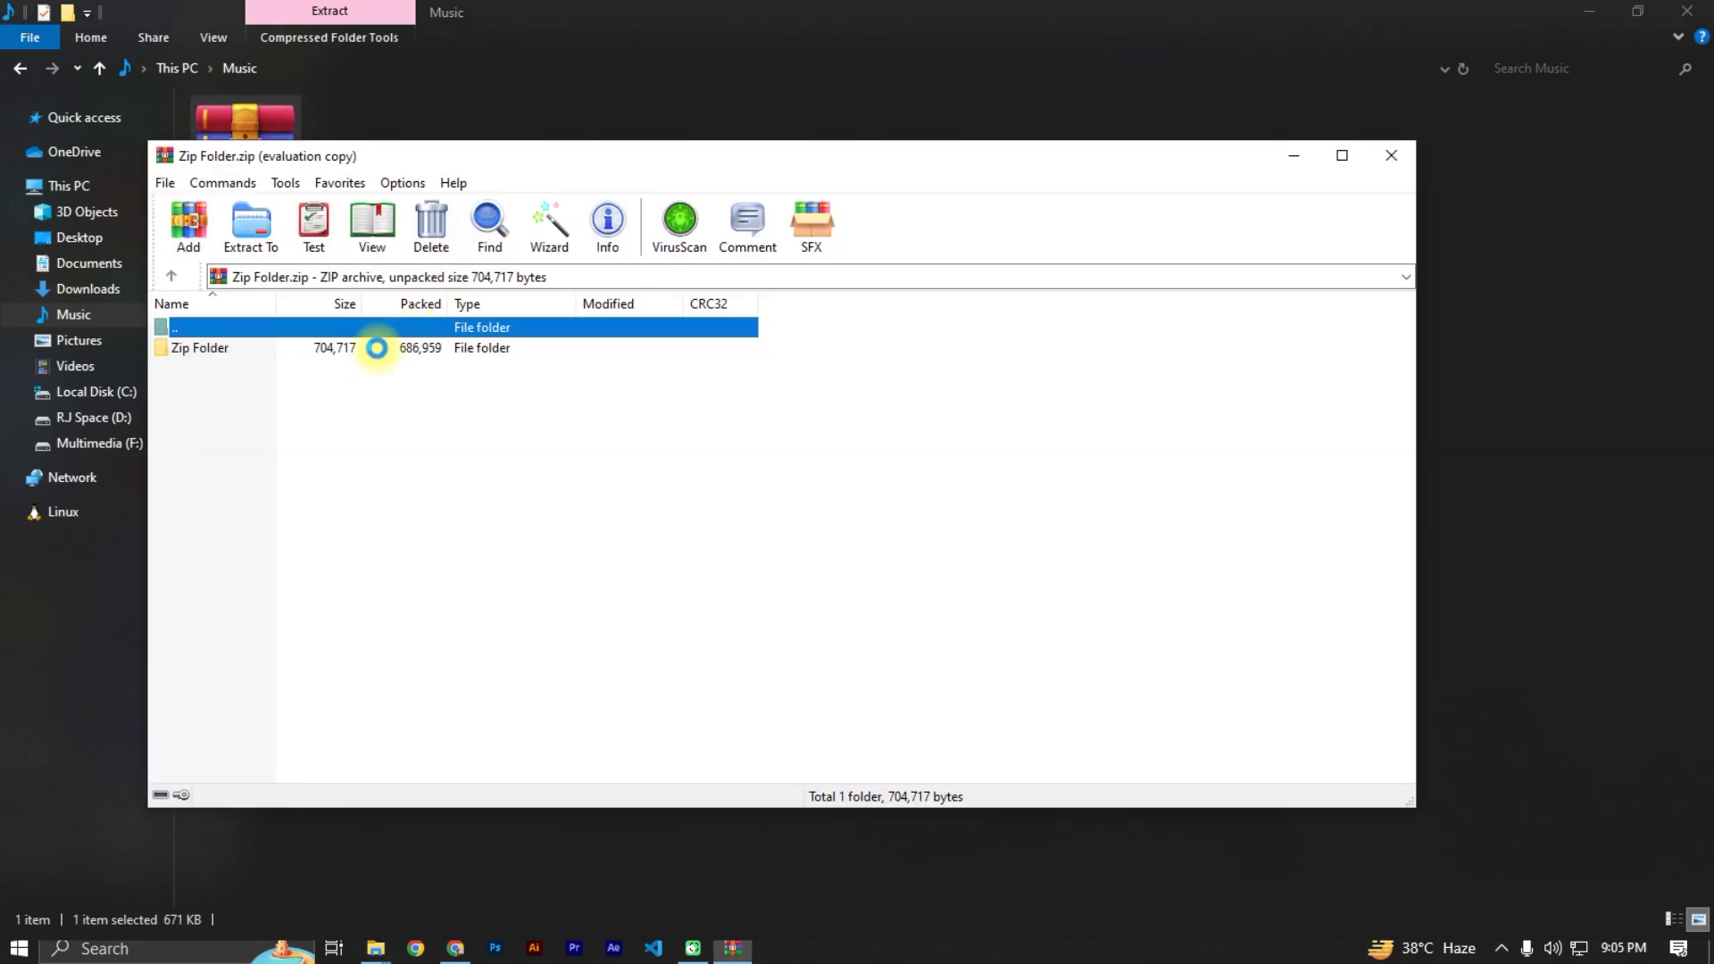
double_click(336, 353)
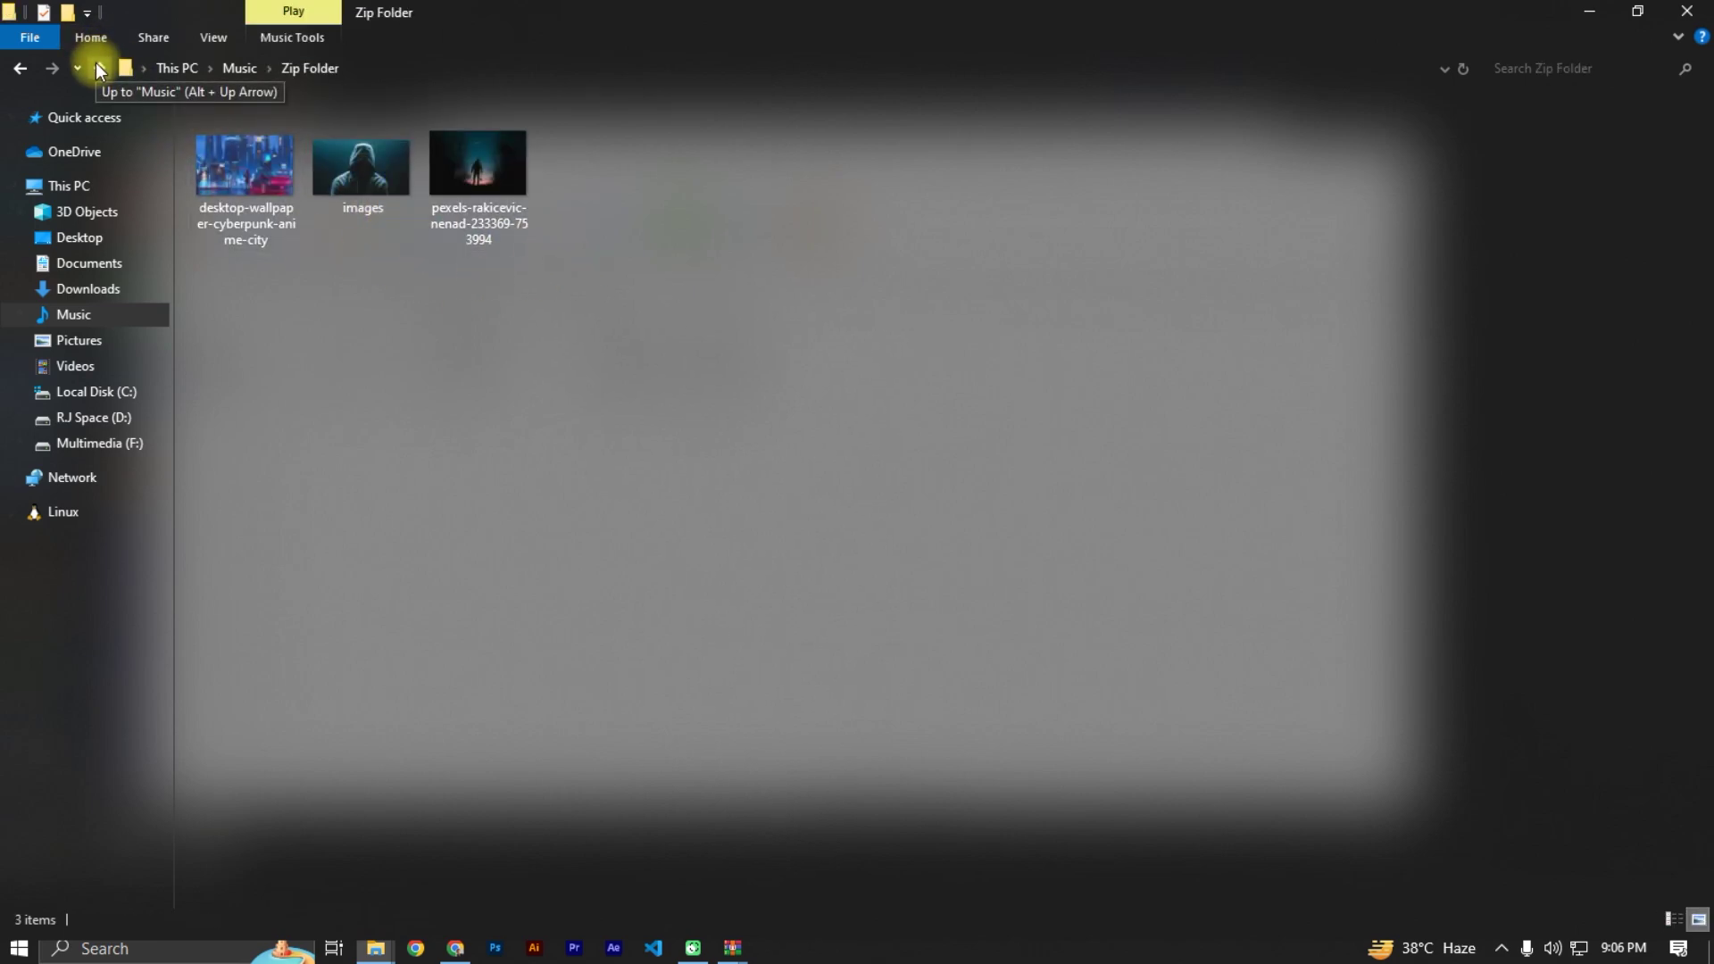
click(94, 63)
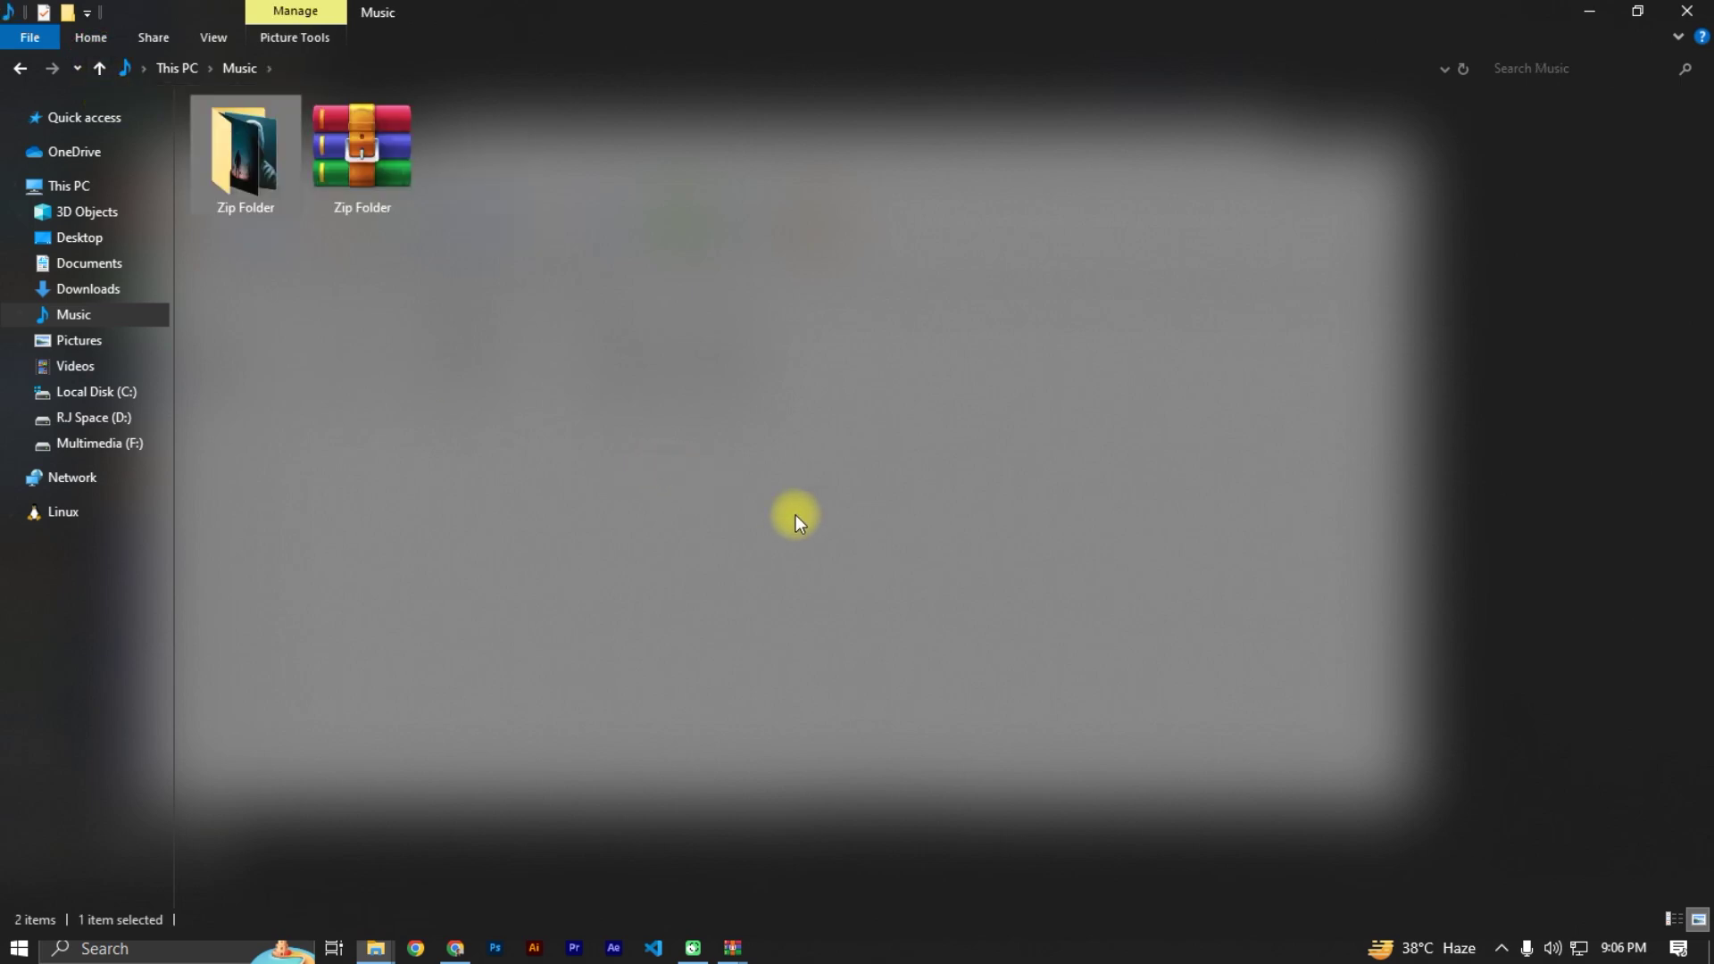
click(1708, 949)
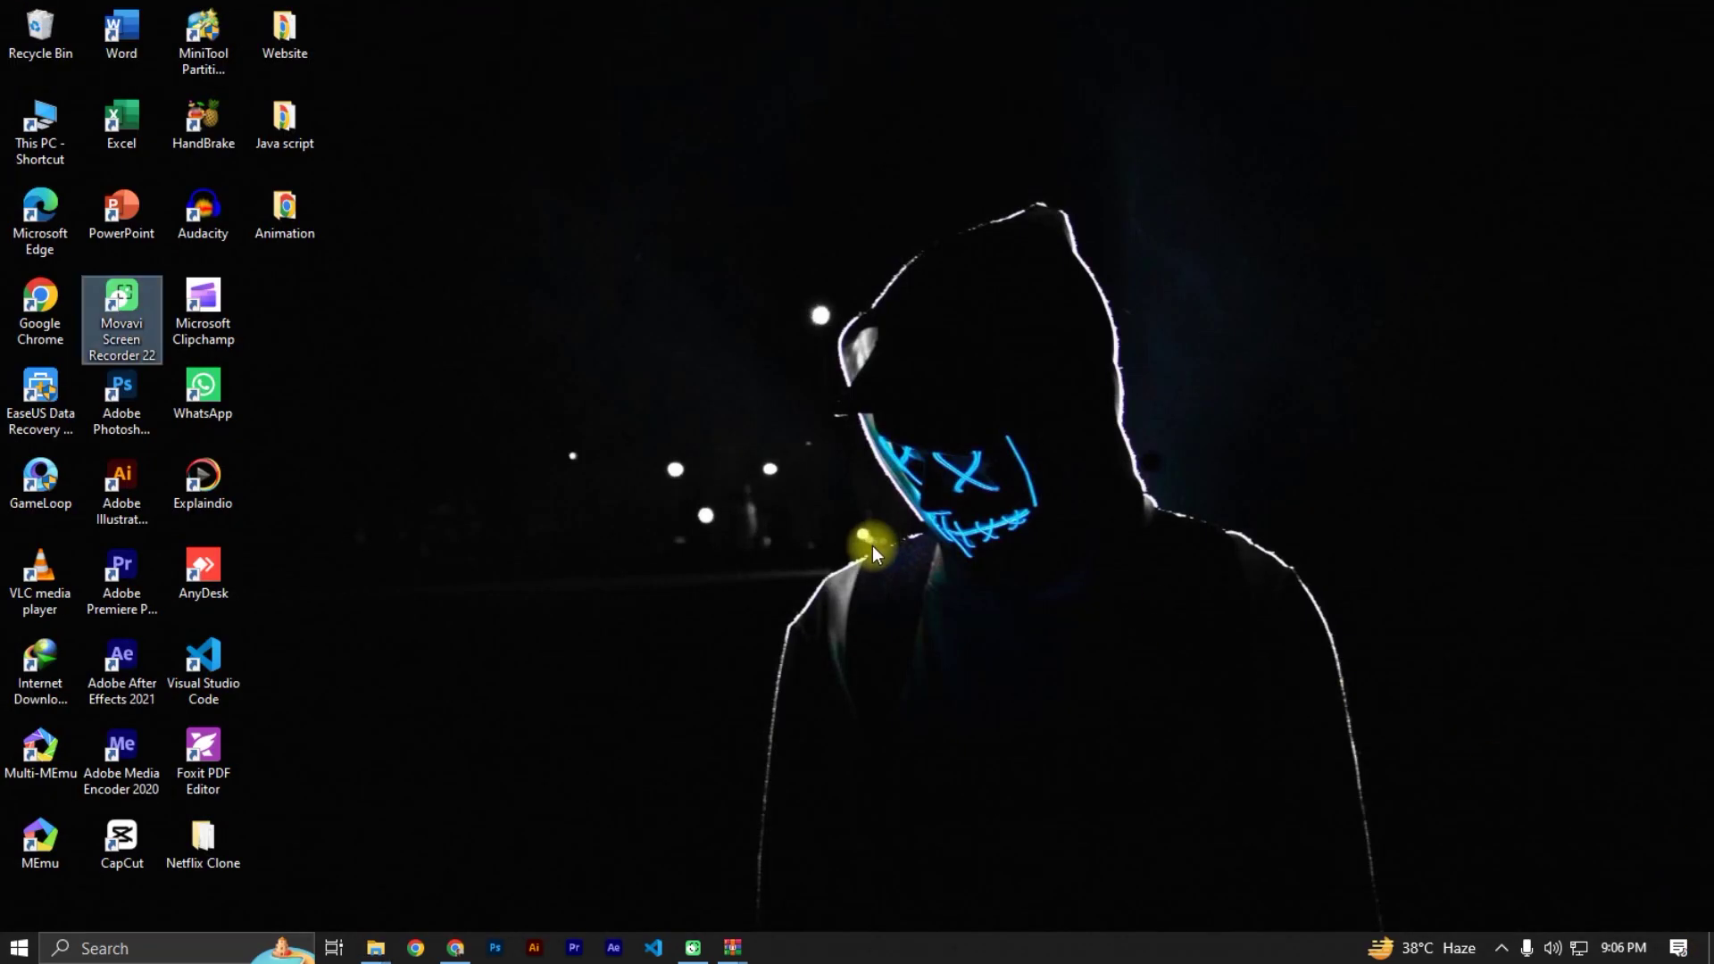